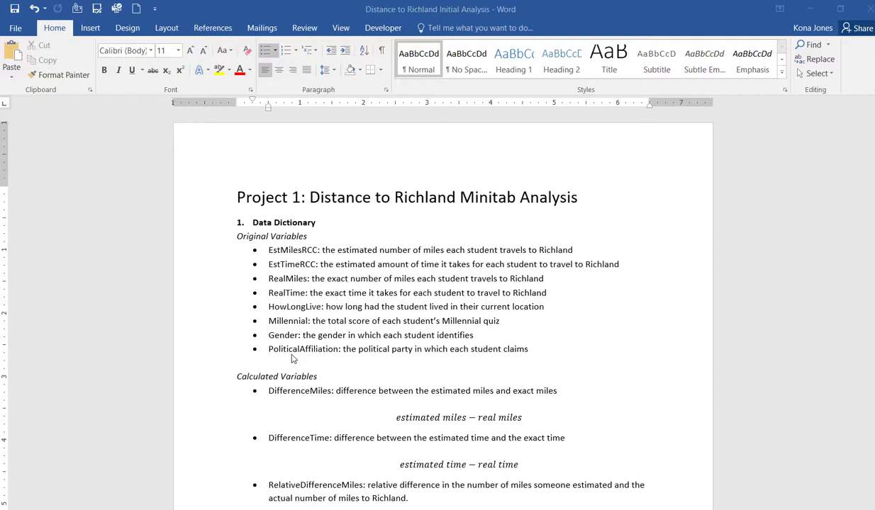
Step: Rename the last calculated variable in the data dictionary to PercentRelativeDifferenceTime and dismiss its spelling flag
scroll(292, 359, down, 2)
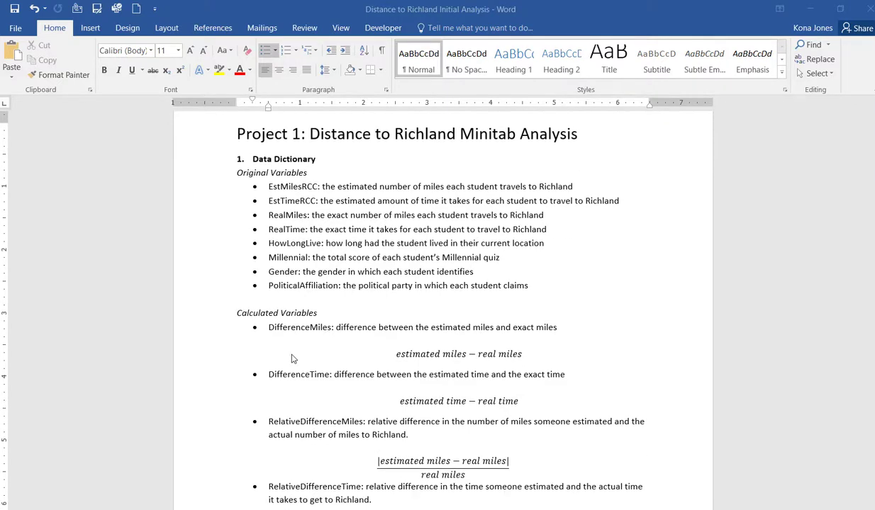
scroll(293, 359, down, 3)
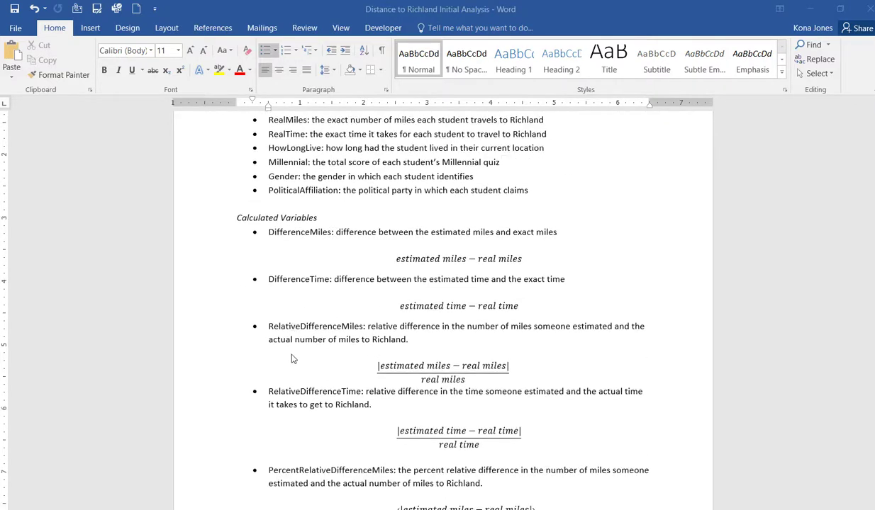
scroll(292, 359, down, 1)
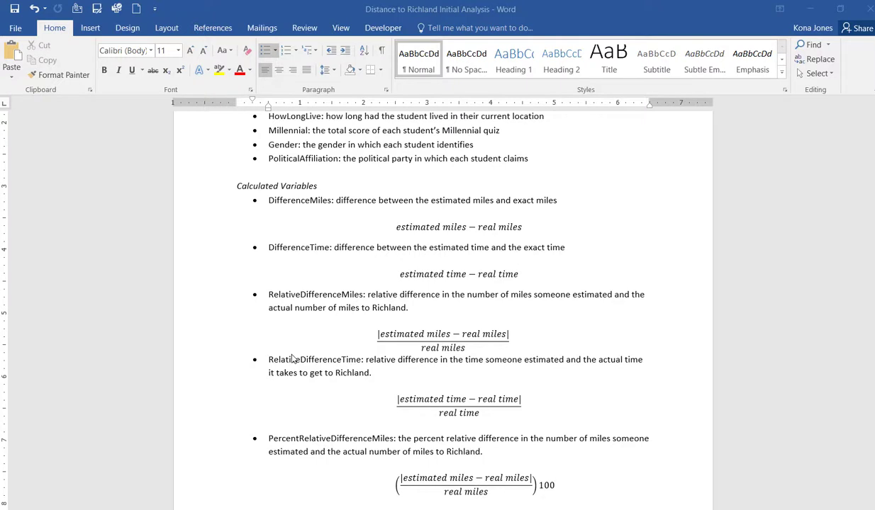
scroll(293, 358, down, 1)
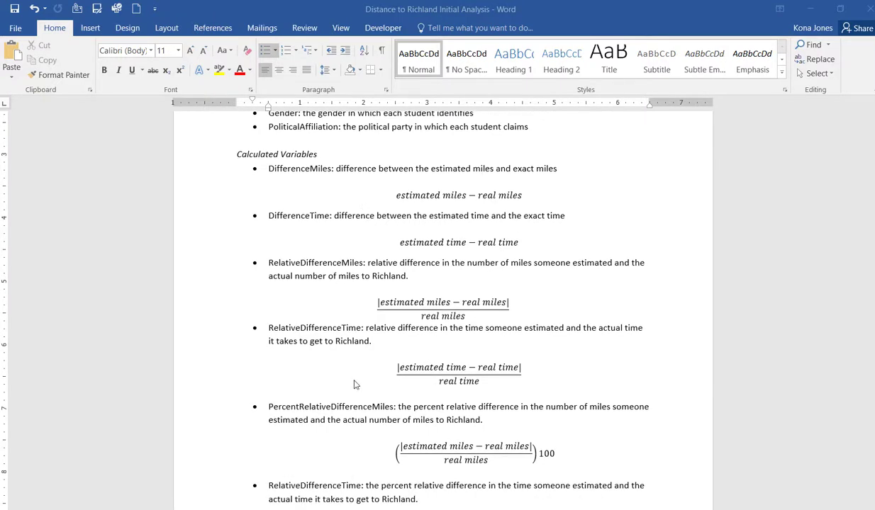
scroll(355, 384, down, 2)
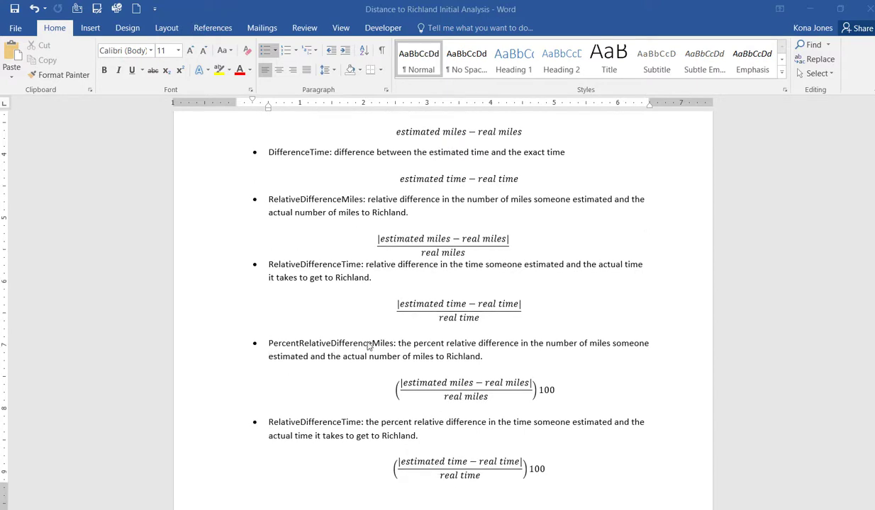
click(270, 423)
text(Percent)
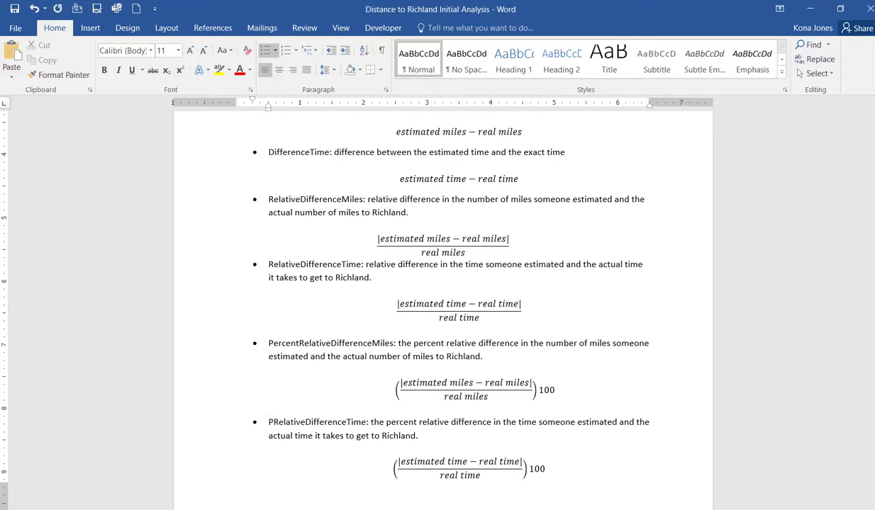
click(299, 449)
right_click(314, 421)
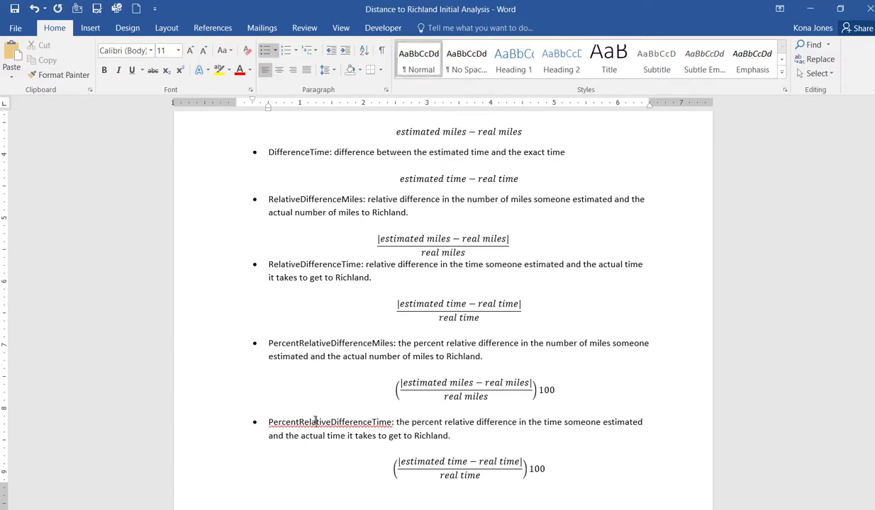
click(424, 455)
Step: Review the original and calculated variable definitions and the formulas of the calculated variables
scroll(267, 375, up, 2)
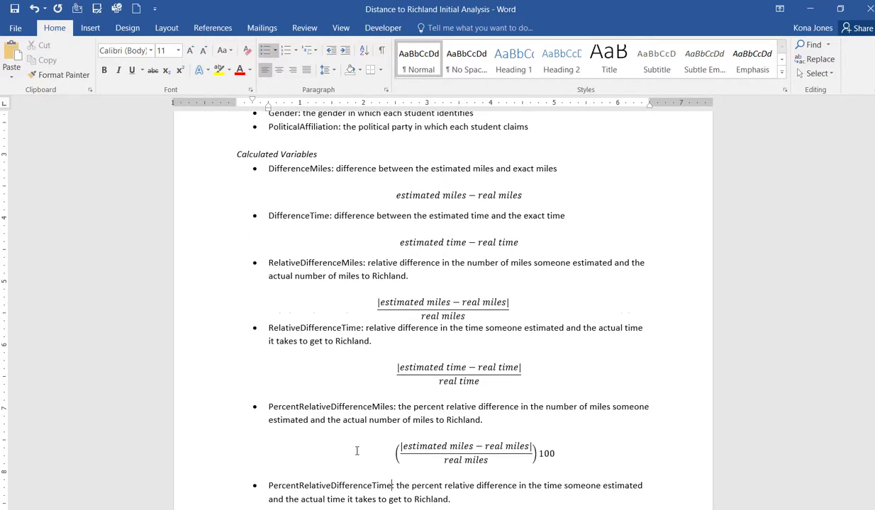
scroll(356, 451, down, 2)
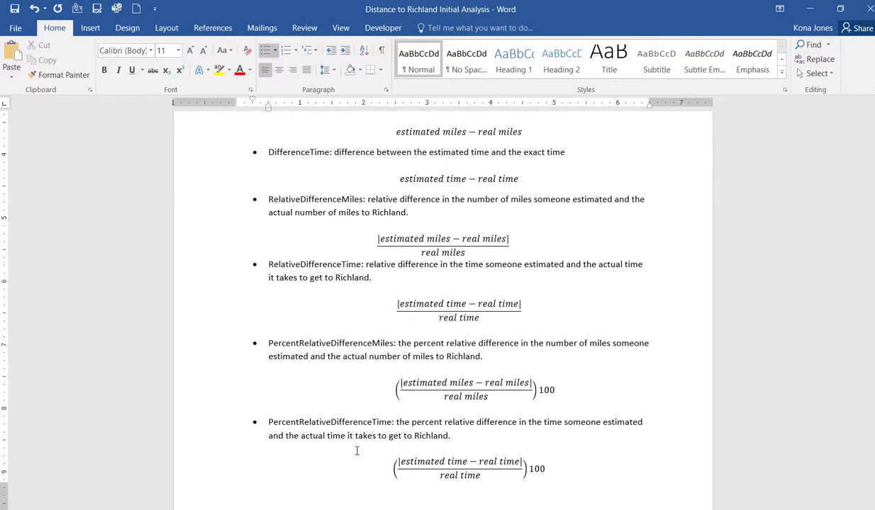
scroll(356, 451, up, 2)
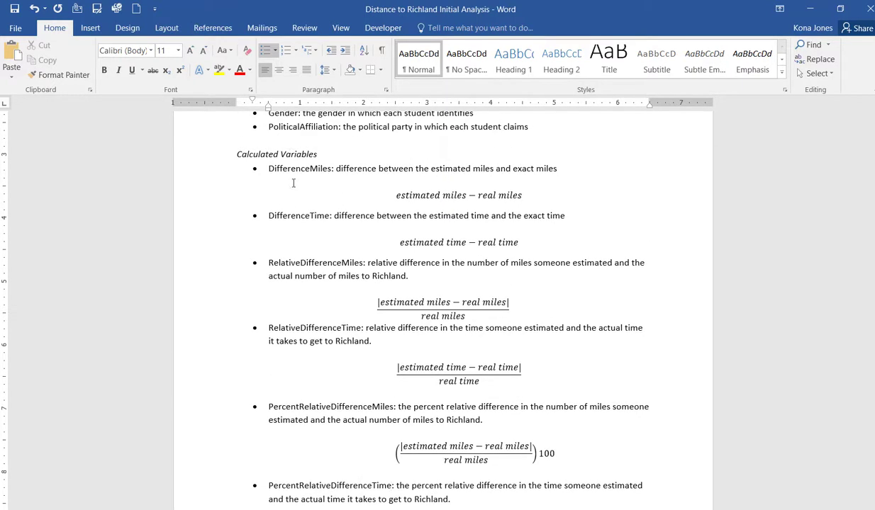
scroll(292, 165, up, 5)
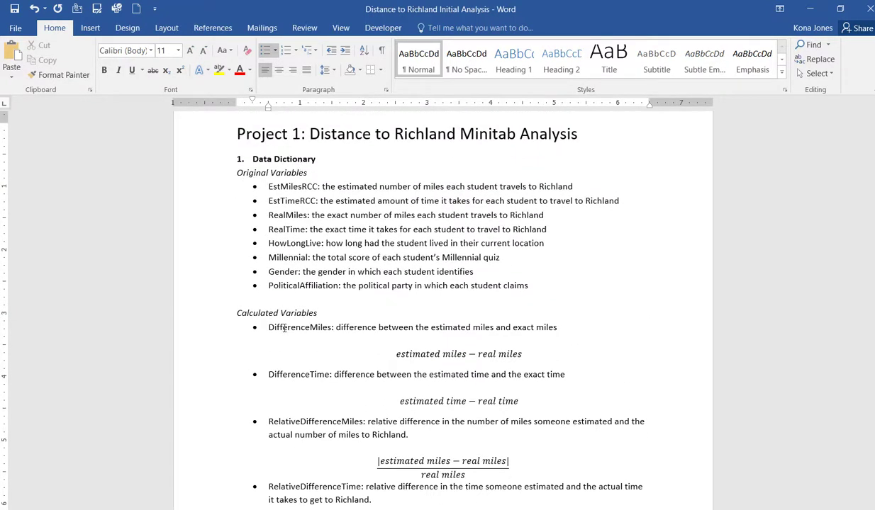
scroll(284, 328, down, 4)
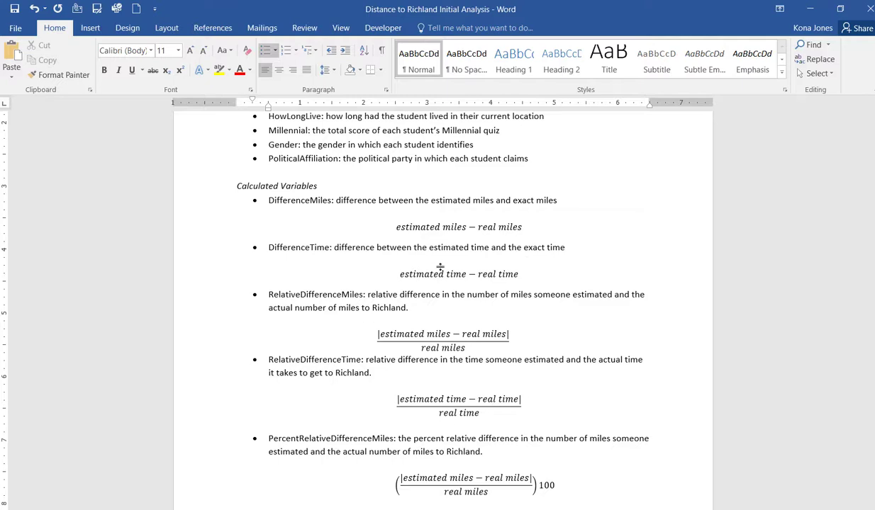
click(517, 270)
scroll(517, 270, down, 1)
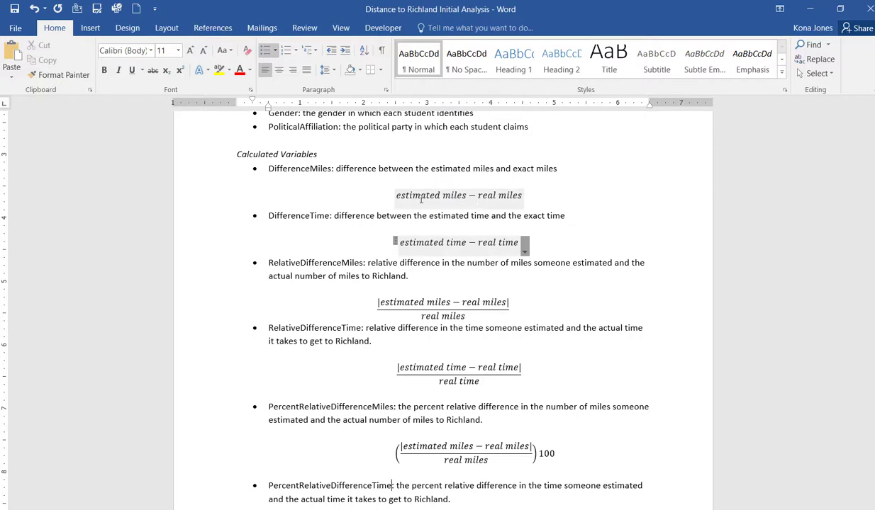
Step: Enclose the DifferenceMiles formula in absolute value bars and center it on the page
click(394, 196)
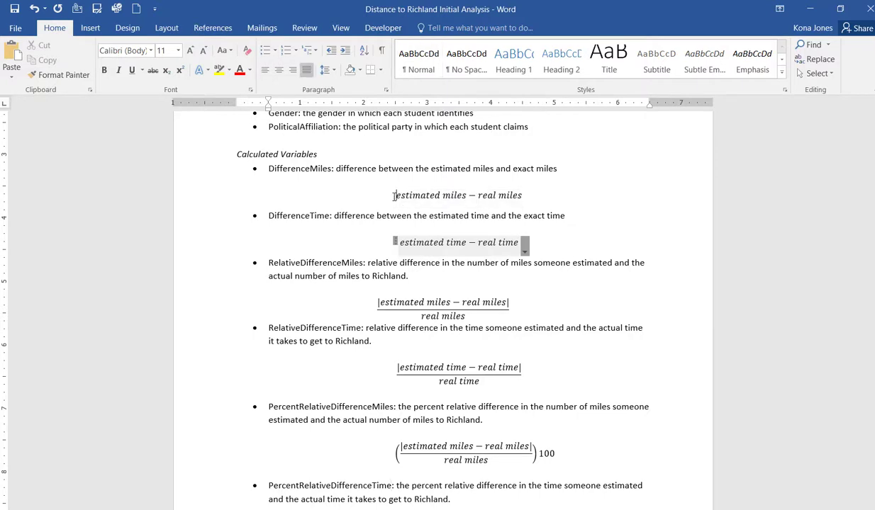
text(|)
click(403, 195)
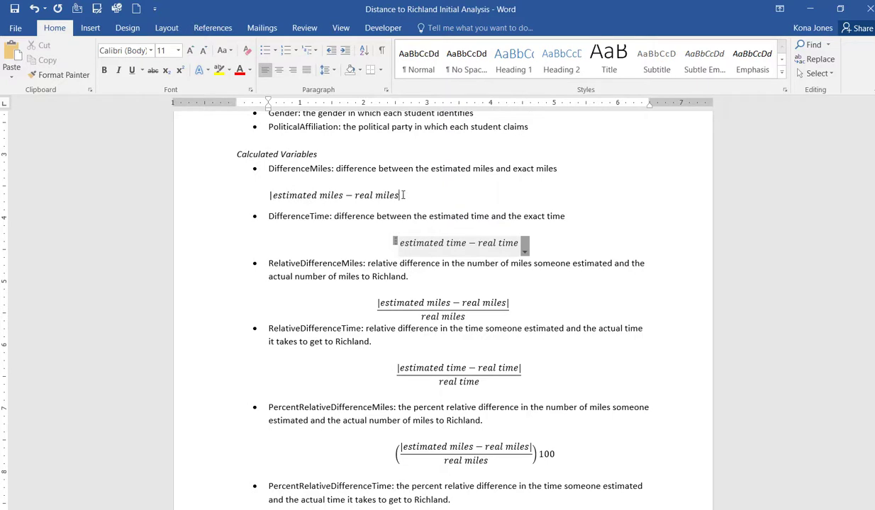
text(|)
click(361, 247)
click(268, 192)
click(279, 69)
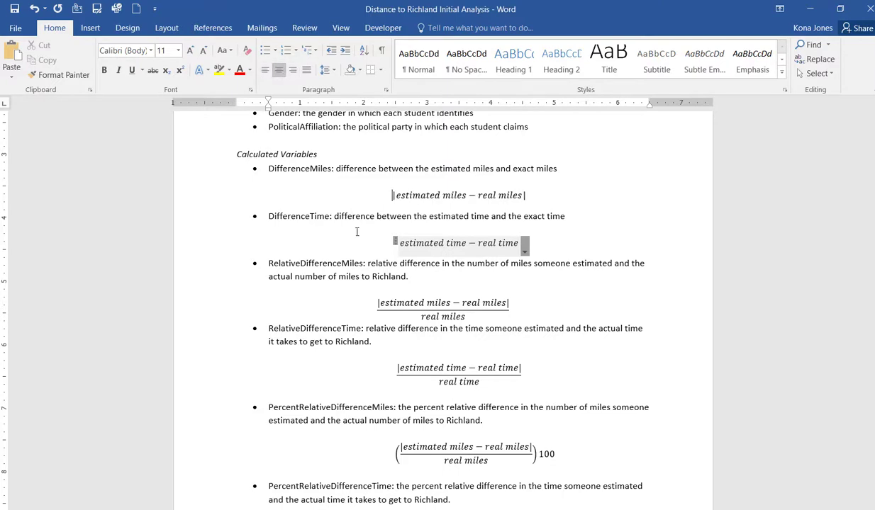
Step: Enclose the DifferenceTime formula, estimated time − real time, in absolute value bars
click(401, 243)
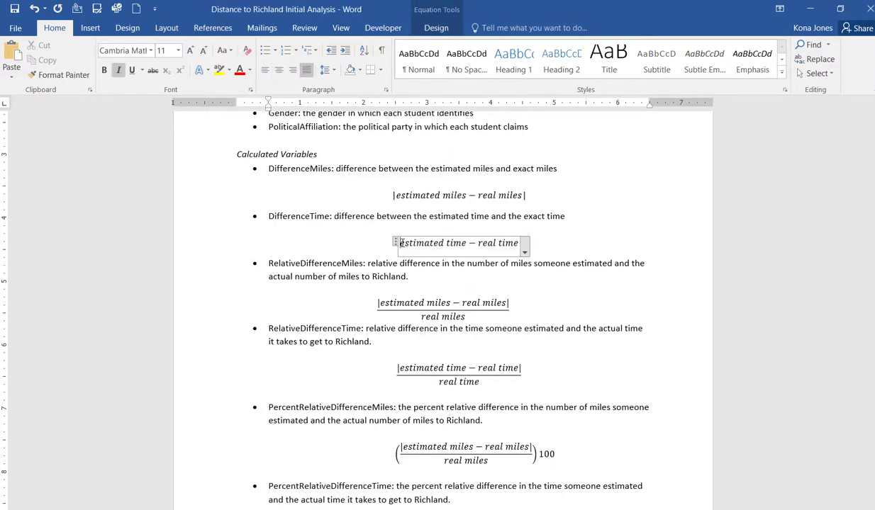
text(|)
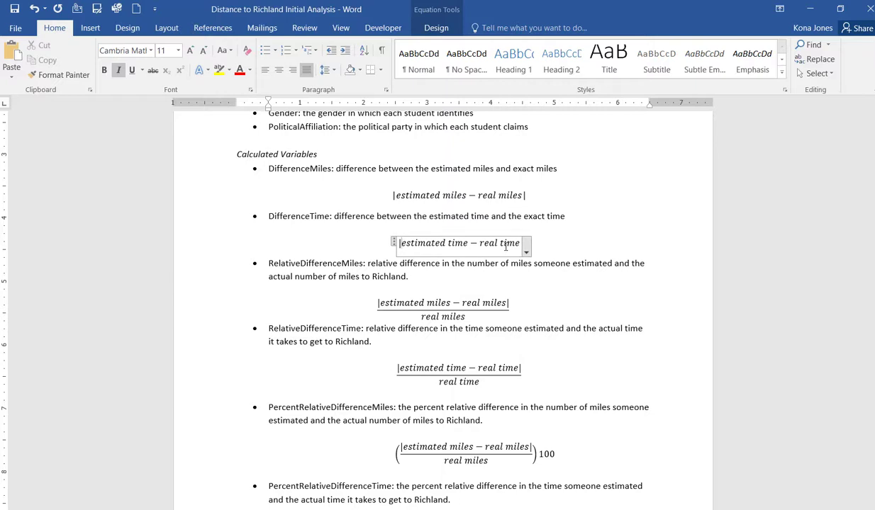
click(521, 243)
text(|)
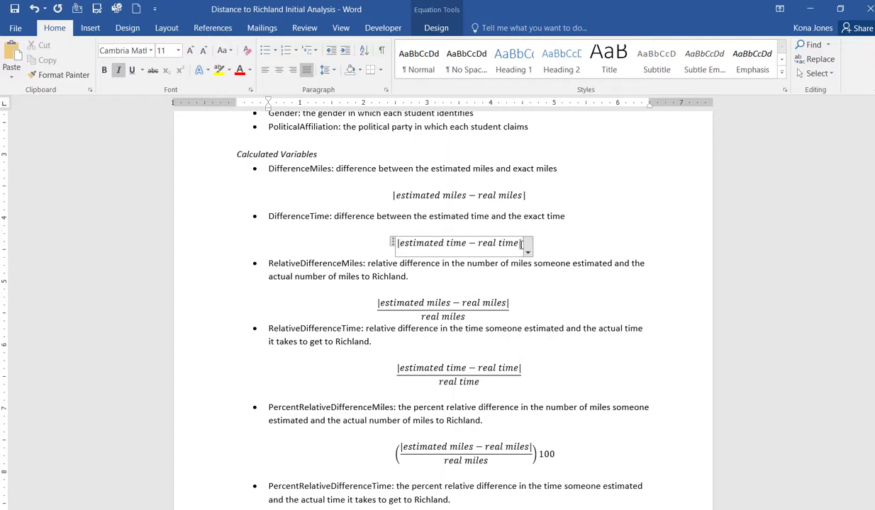
click(596, 243)
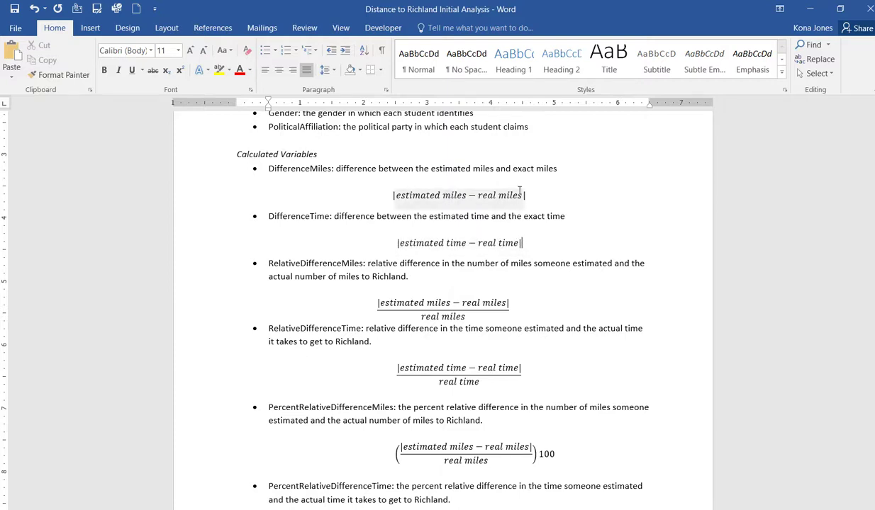
click(421, 194)
click(530, 194)
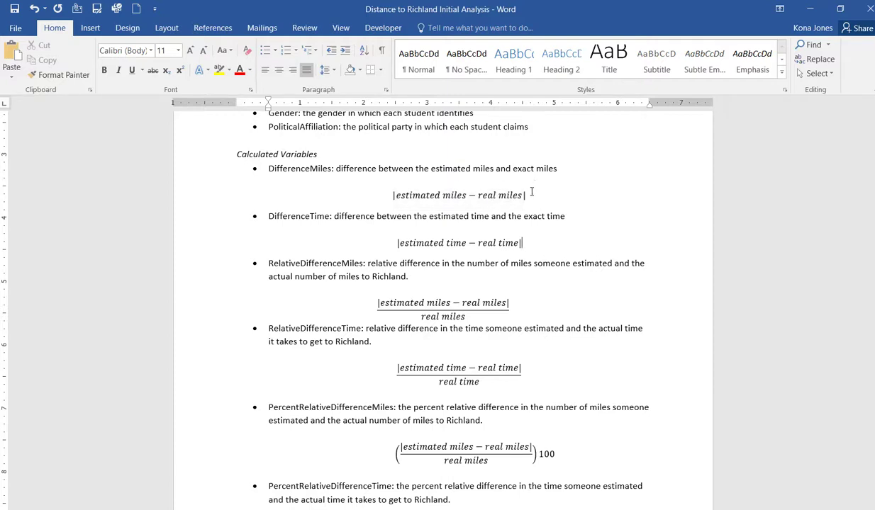
key(Down)
key(Down)
click(530, 193)
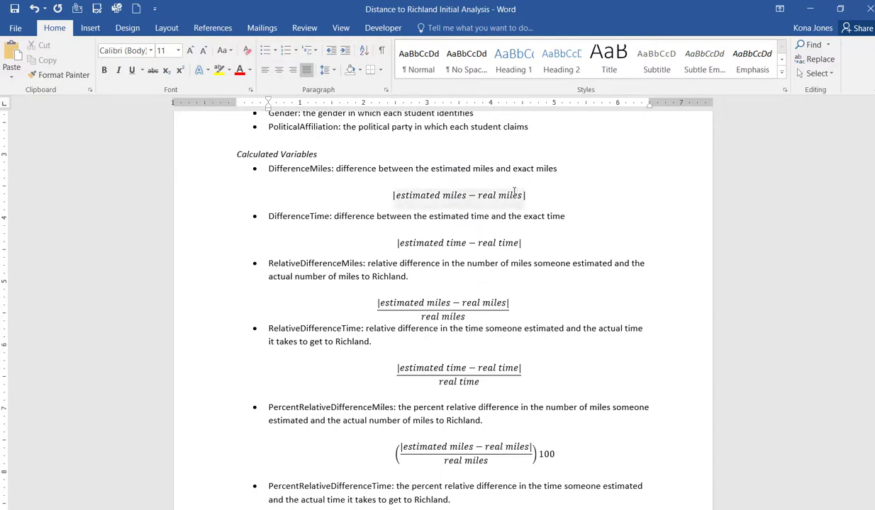
Step: Append "/Percent relative difference miles" to the "Relative difference miles" bullet in the Numeric list of section 2
scroll(546, 241, down, 1)
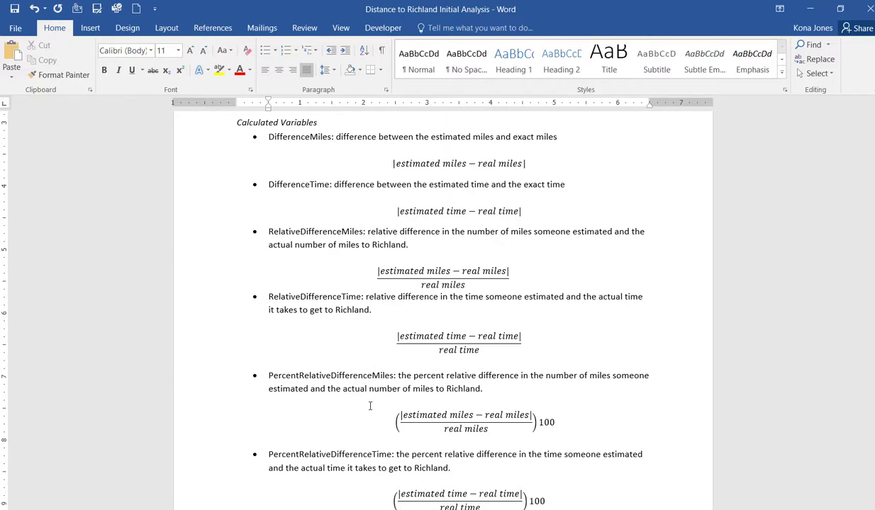
scroll(370, 406, down, 3)
scroll(370, 406, down, 5)
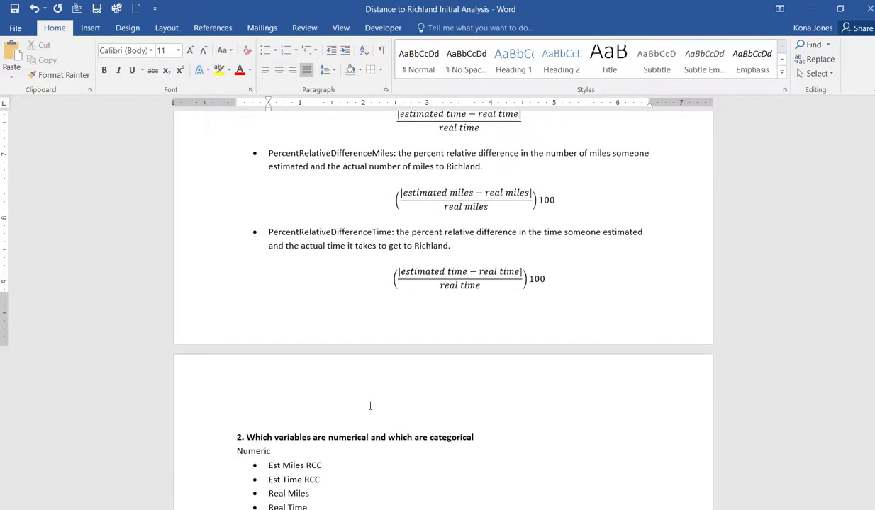
scroll(370, 406, down, 5)
scroll(370, 406, down, 4)
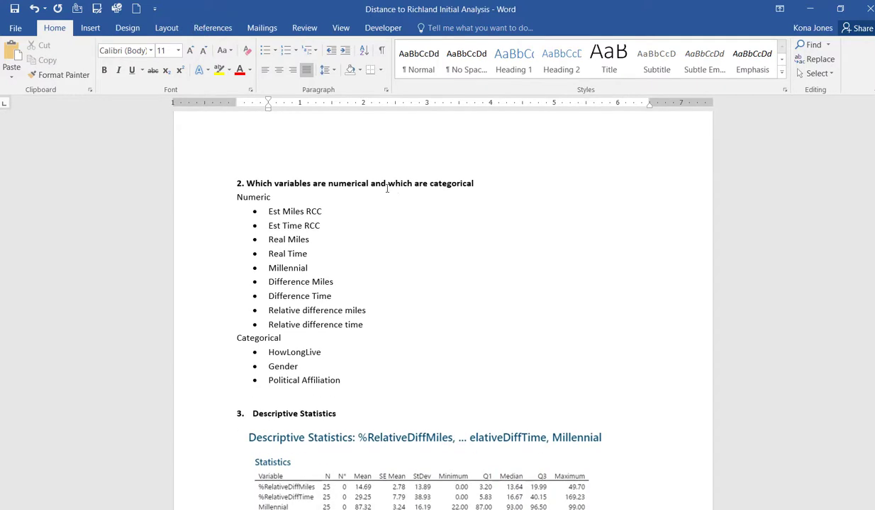
click(324, 217)
click(302, 310)
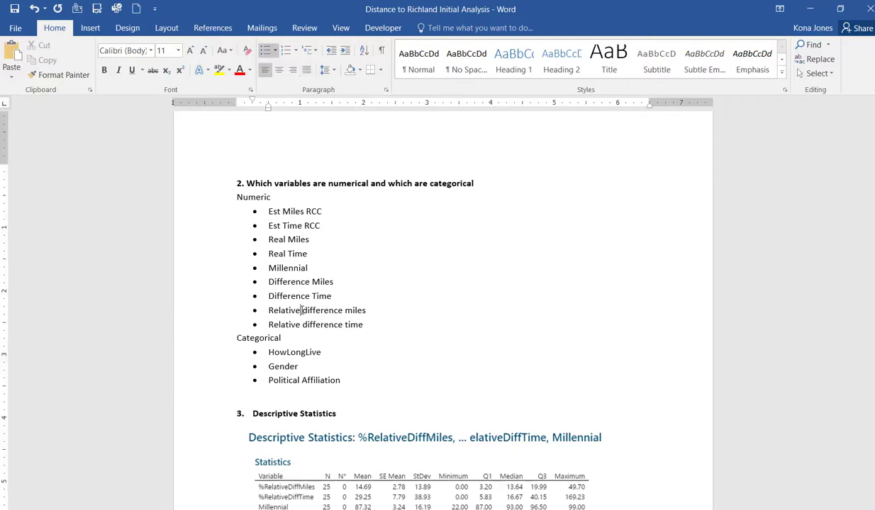
click(270, 310)
click(372, 311)
text(/Percent)
text( relative diff)
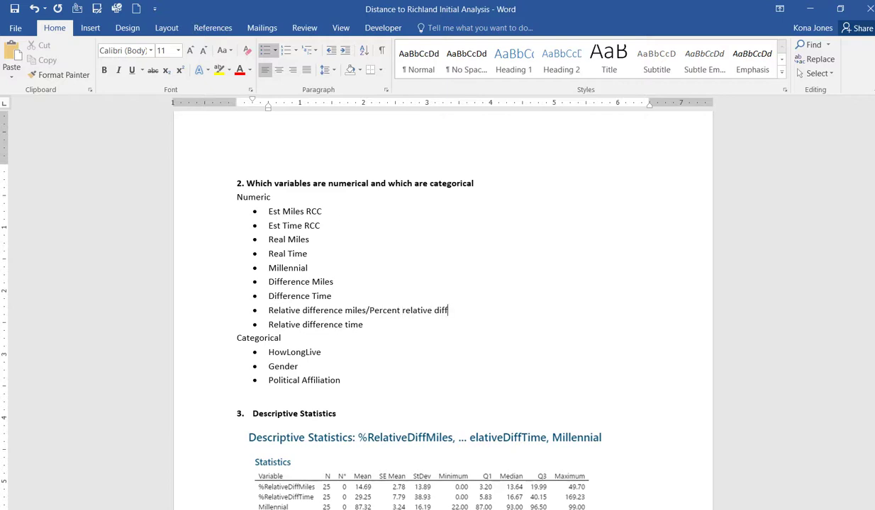
text(erence miles)
Step: Append "/Percent relative difference time" to the "Relative difference time" bullet in the Numeric list
click(364, 323)
text(/Percent relative dif)
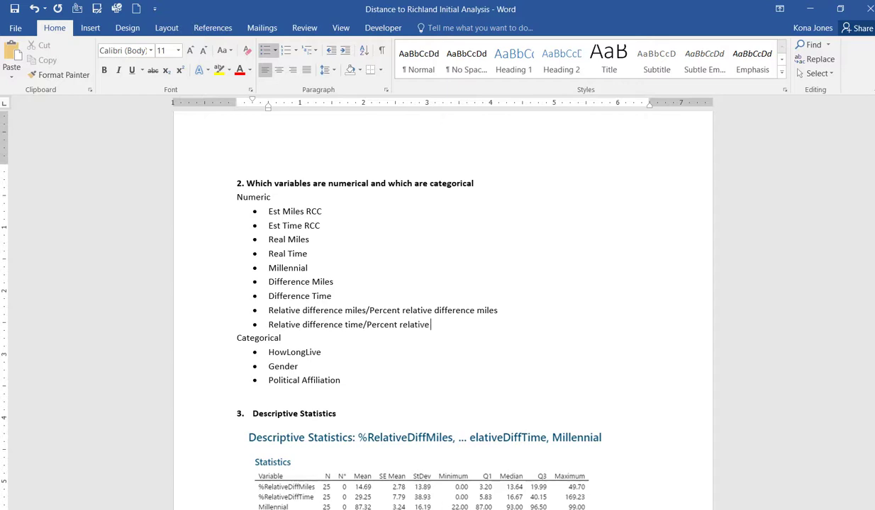
text(ference time)
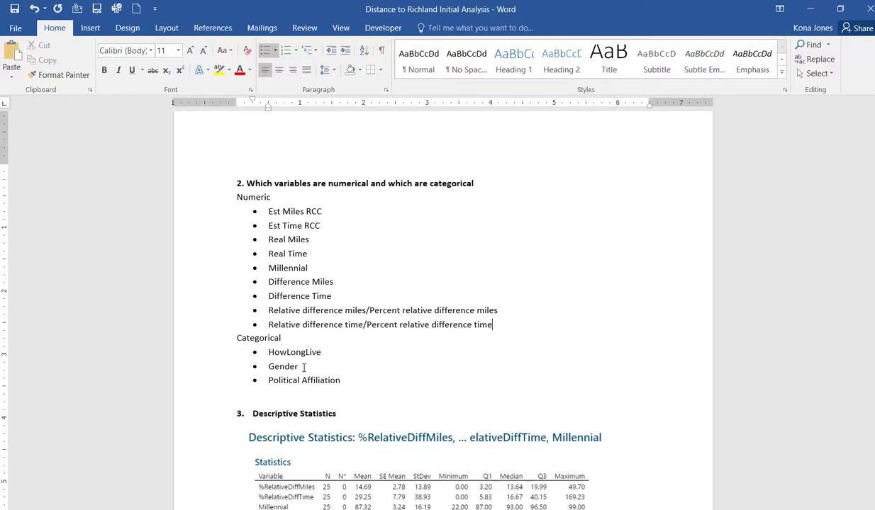
Step: Examine the descriptive statistics and tally tables against the numeric and categorical variable lists
click(356, 382)
scroll(357, 382, down, 3)
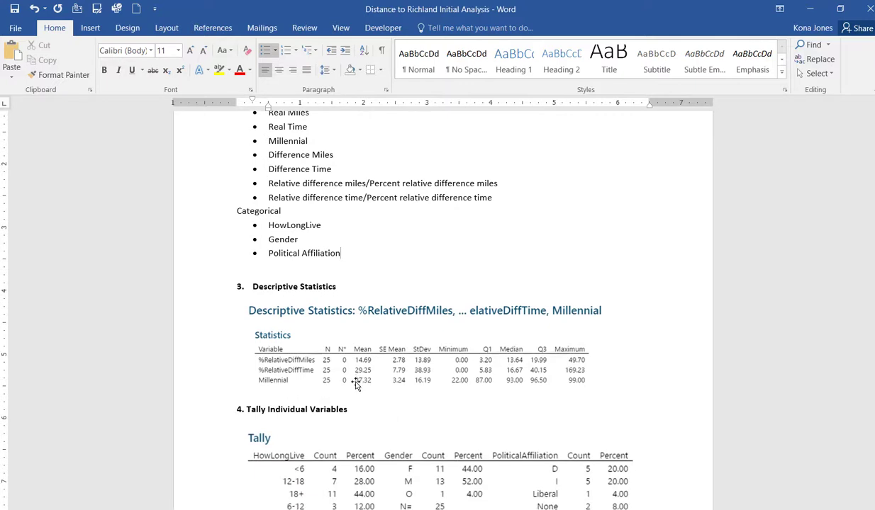
scroll(356, 383, down, 4)
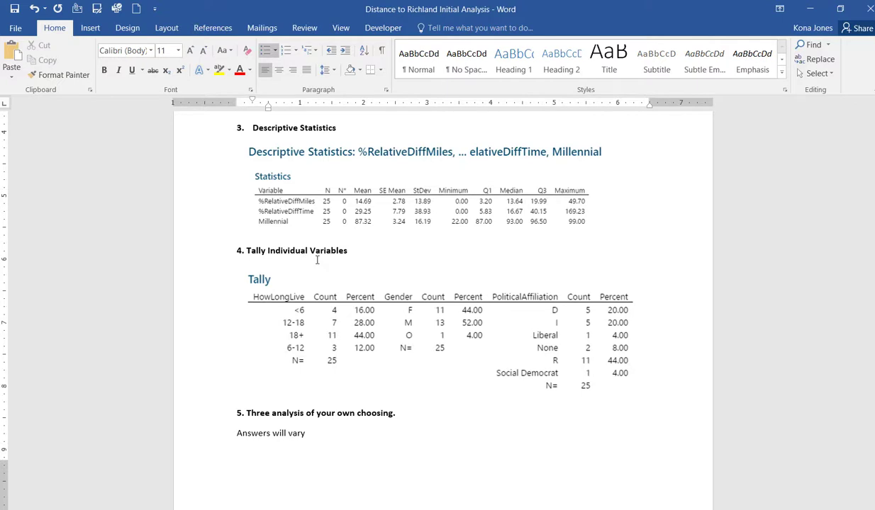
scroll(317, 260, up, 3)
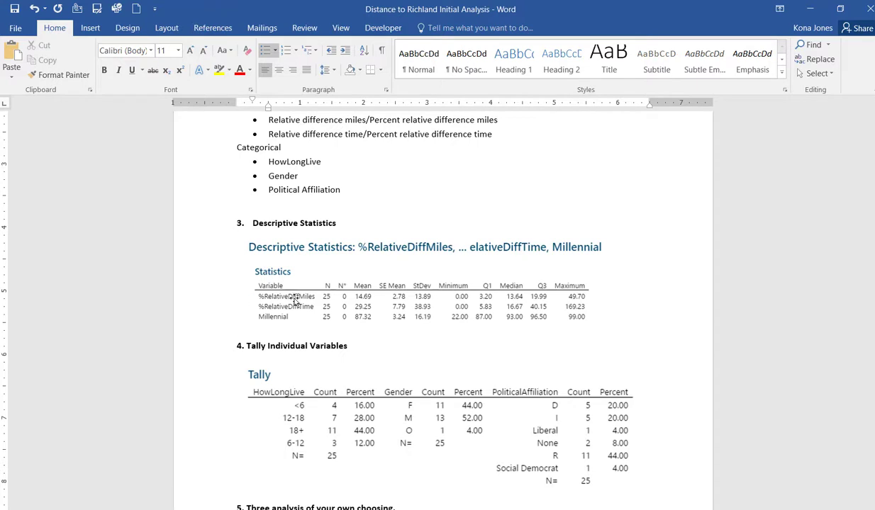
scroll(276, 301, up, 3)
scroll(287, 355, down, 1)
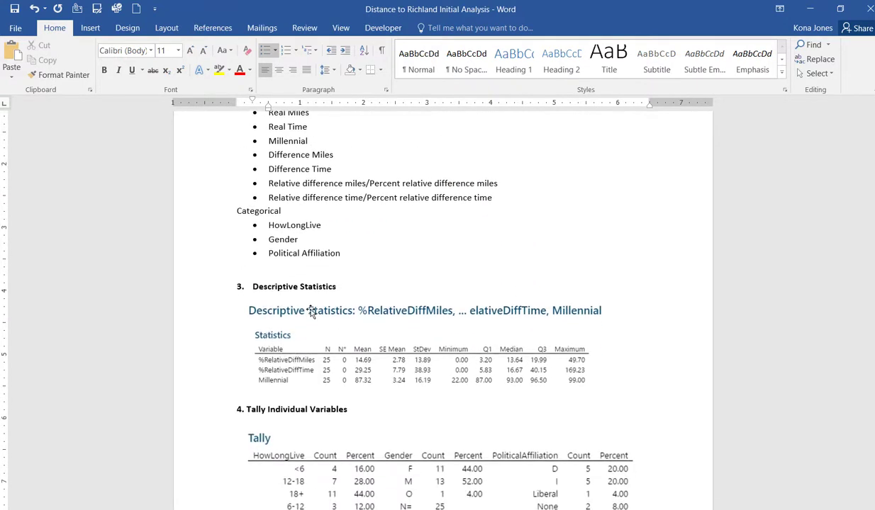
scroll(310, 313, up, 2)
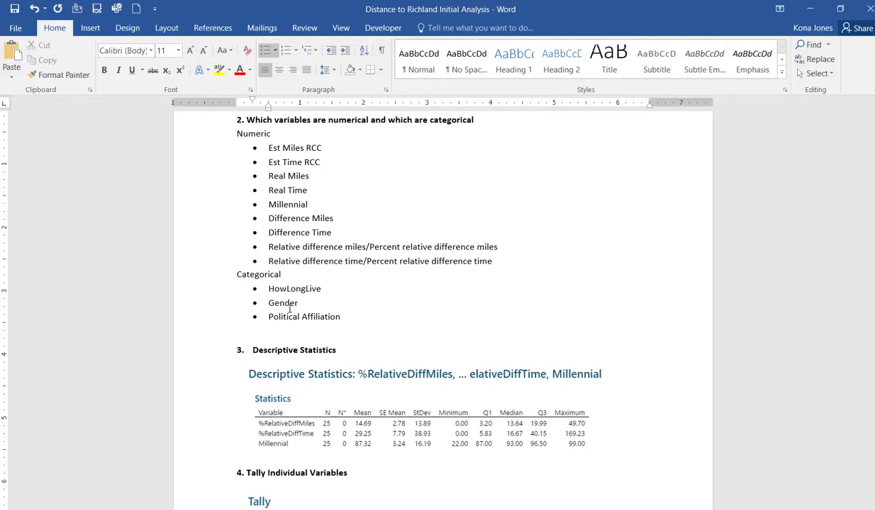
scroll(289, 309, down, 5)
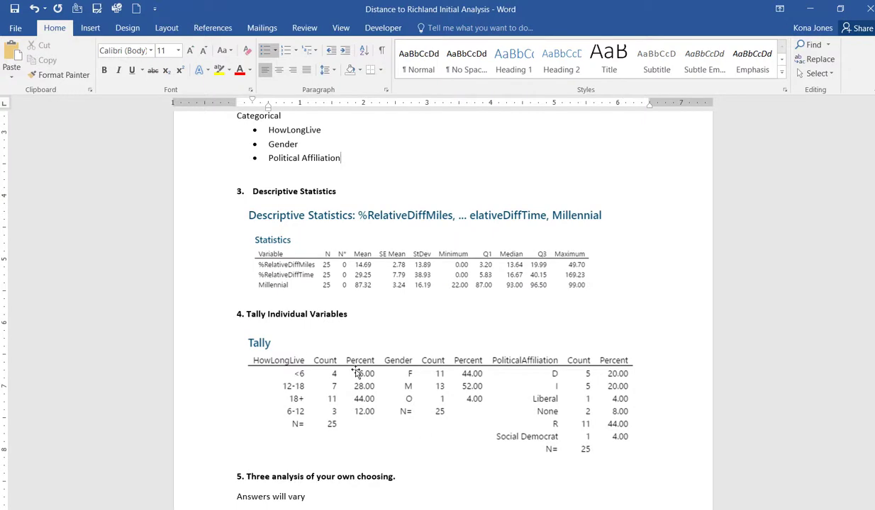
Step: Review the variable classification, descriptive statistics, tally tables and section 5 of the report, and switch to the Minitab worksheet
scroll(343, 401, up, 2)
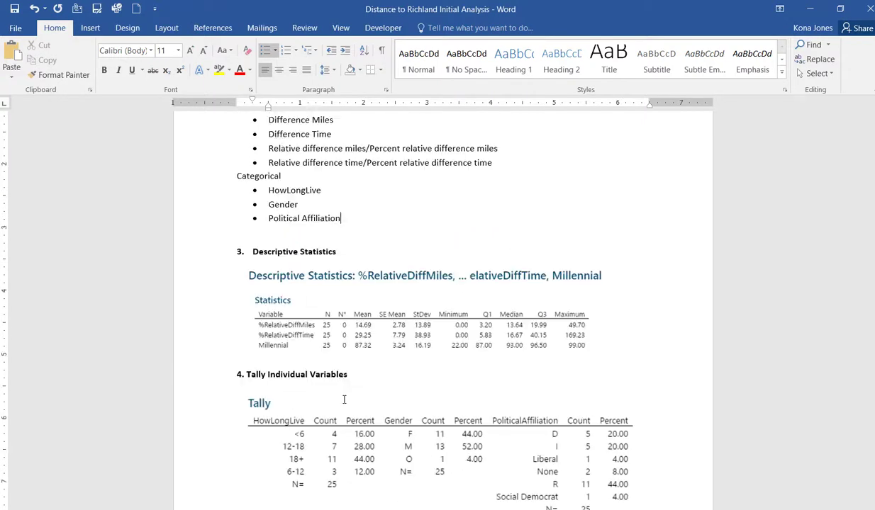
scroll(312, 304, up, 1)
scroll(306, 325, up, 2)
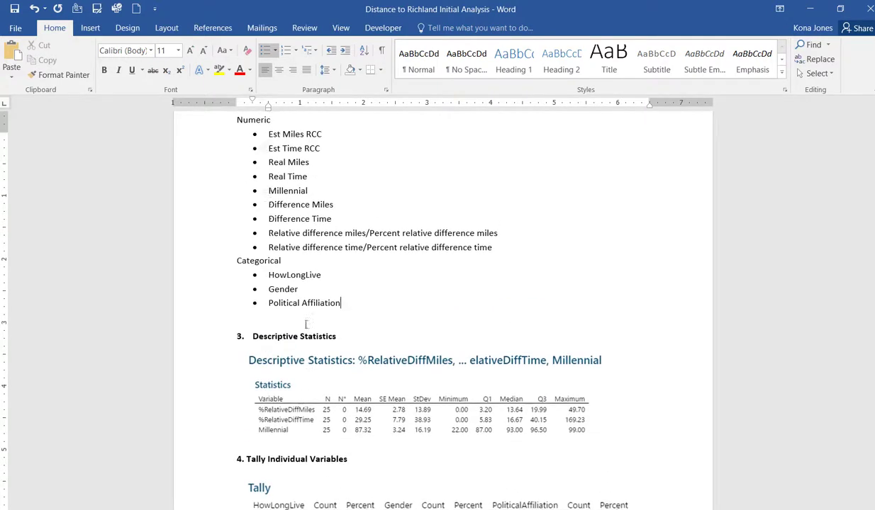
scroll(306, 325, up, 1)
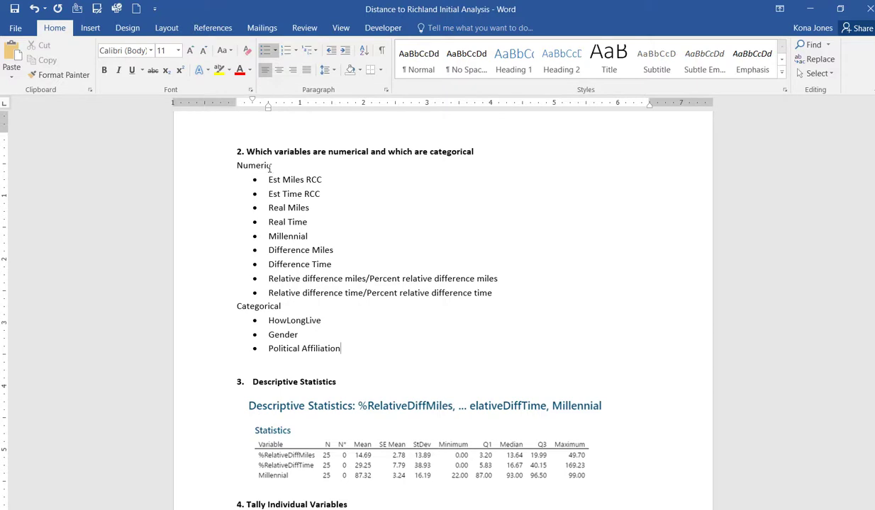
scroll(328, 283, down, 3)
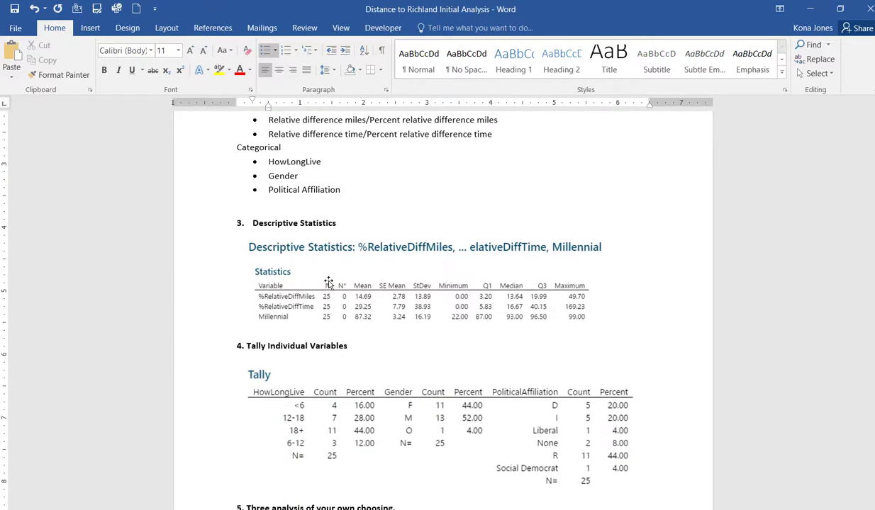
scroll(328, 282, down, 2)
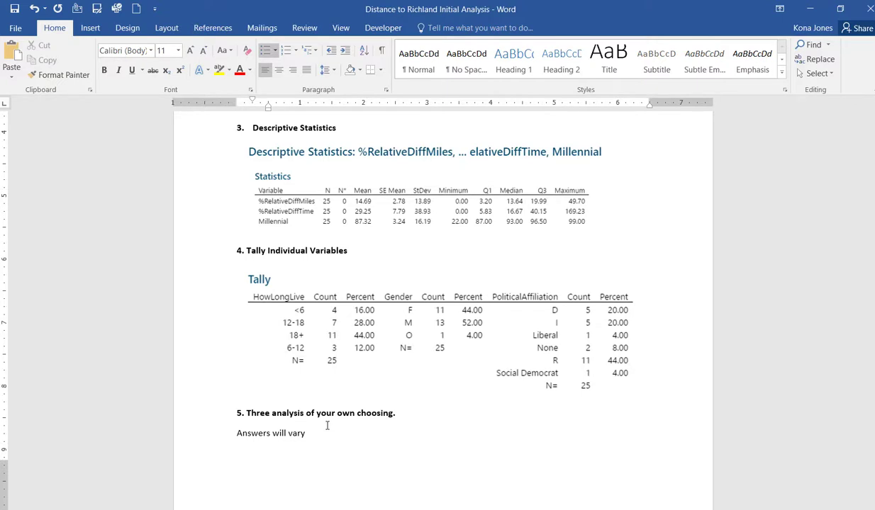
scroll(331, 385, up, 3)
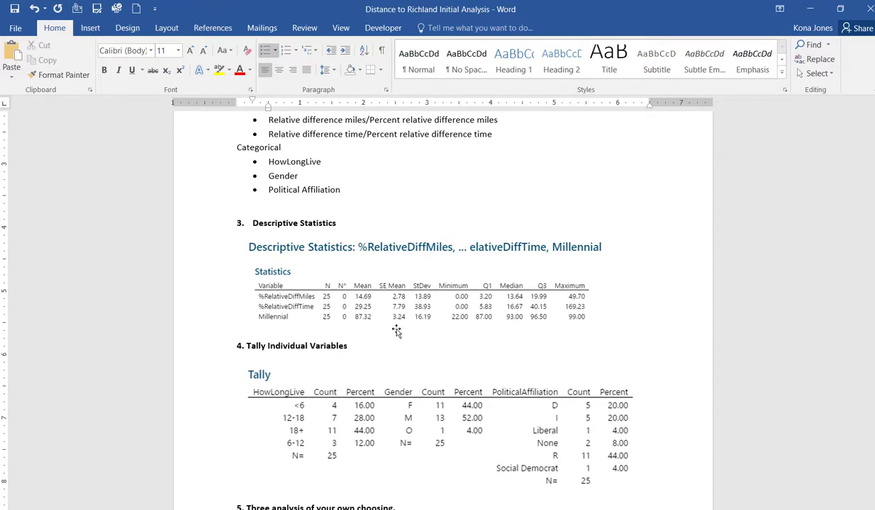
scroll(345, 306, down, 2)
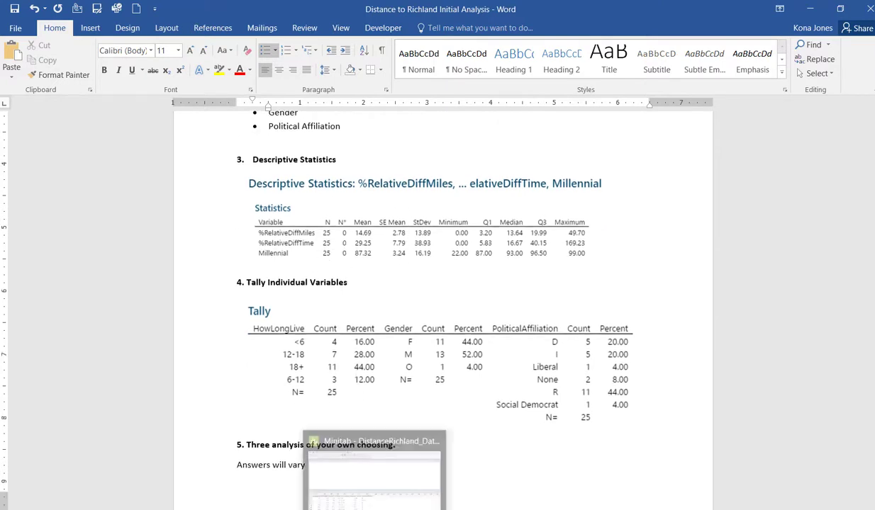
key(alt+Tab)
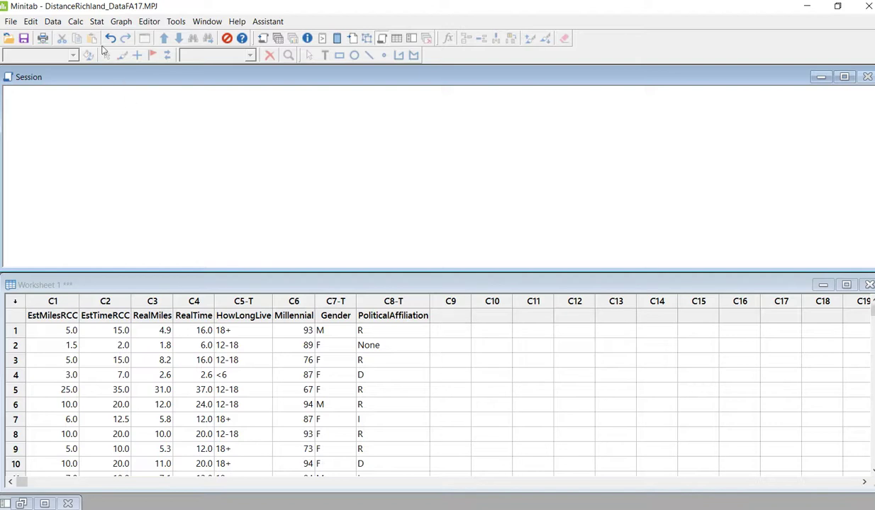
click(80, 22)
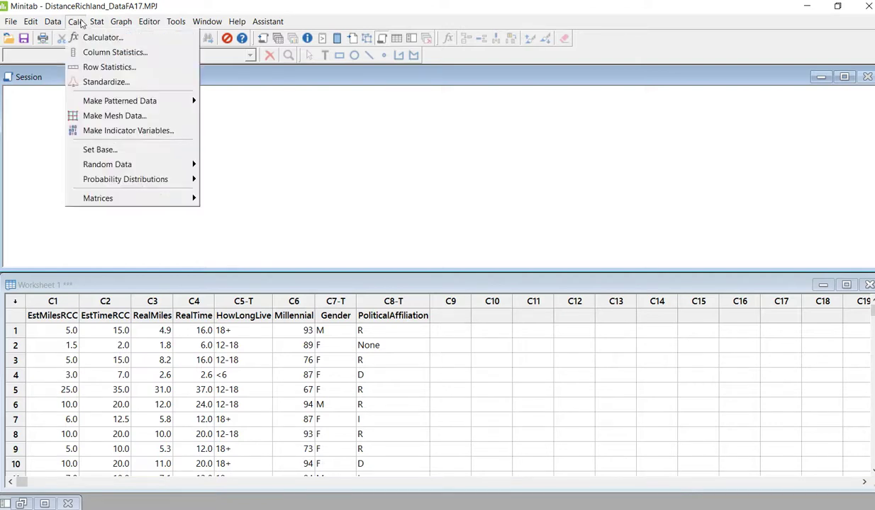
click(353, 117)
click(455, 315)
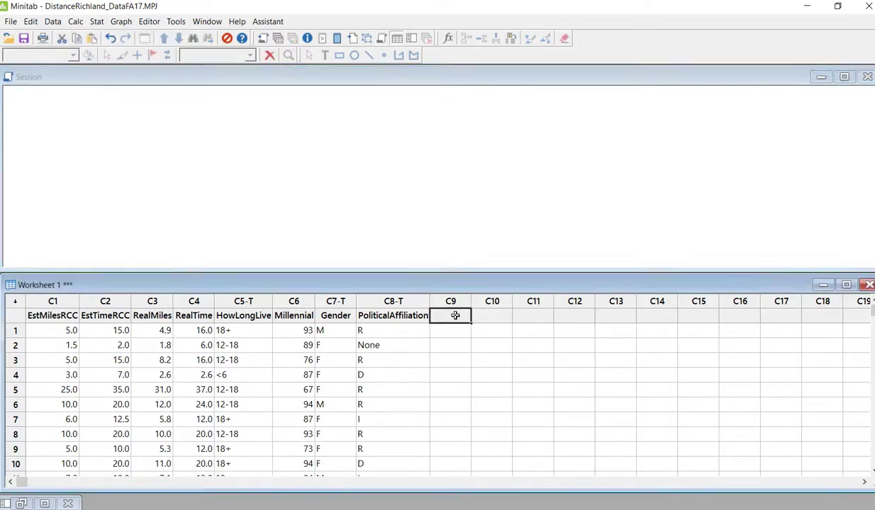
click(447, 42)
drag(473, 176, 332, 106)
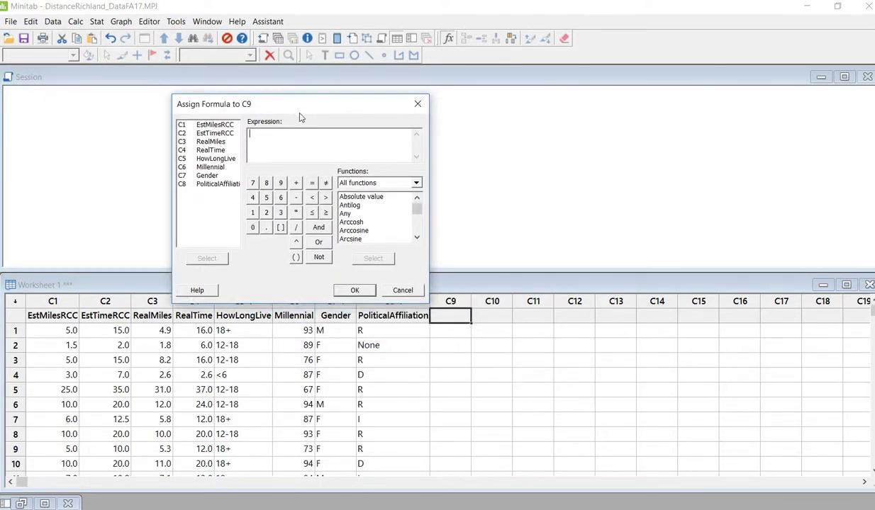
click(417, 104)
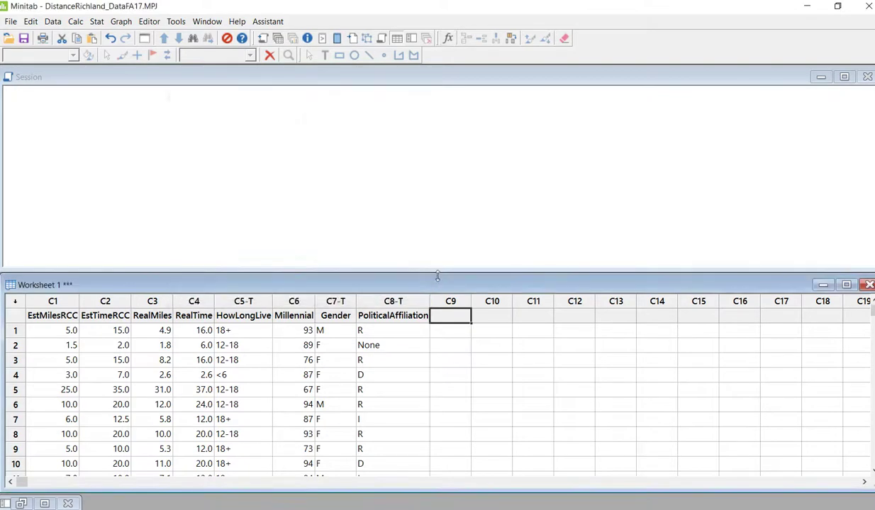
Step: Use the Calculator to store ABS('EstMilesRCC' - 'RealMiles') in a new variable named DifferenceMiles
click(76, 21)
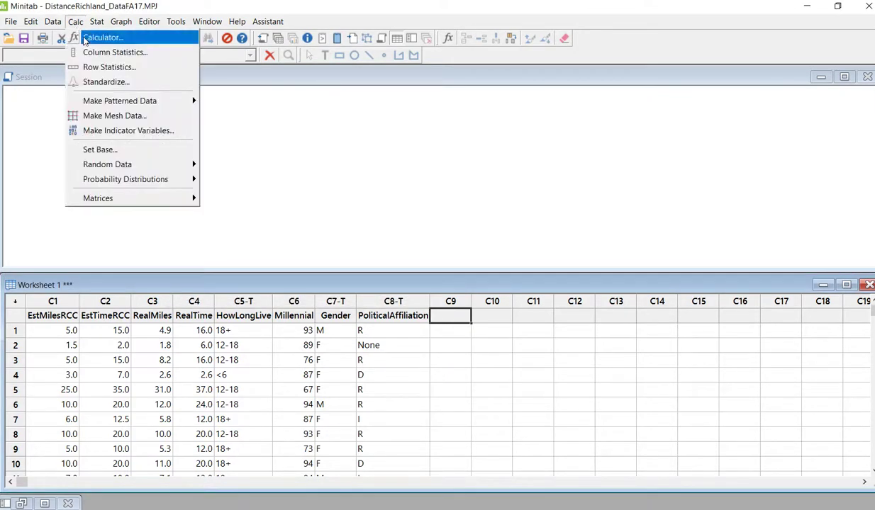
click(96, 34)
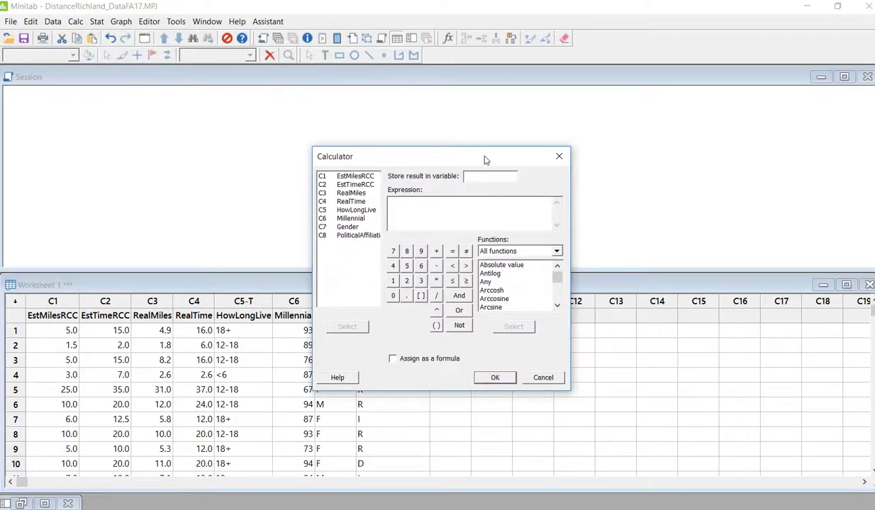
drag(471, 152, 482, 150)
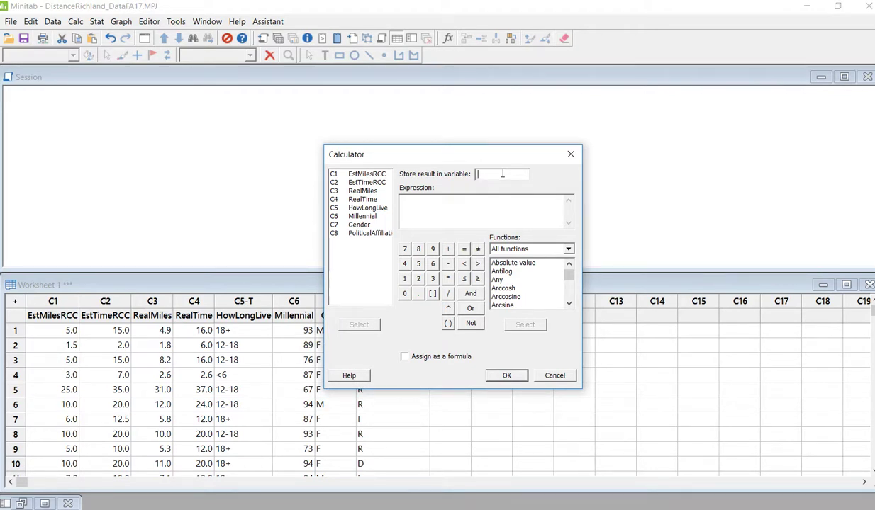
text(DifferenceMiles)
double_click(515, 265)
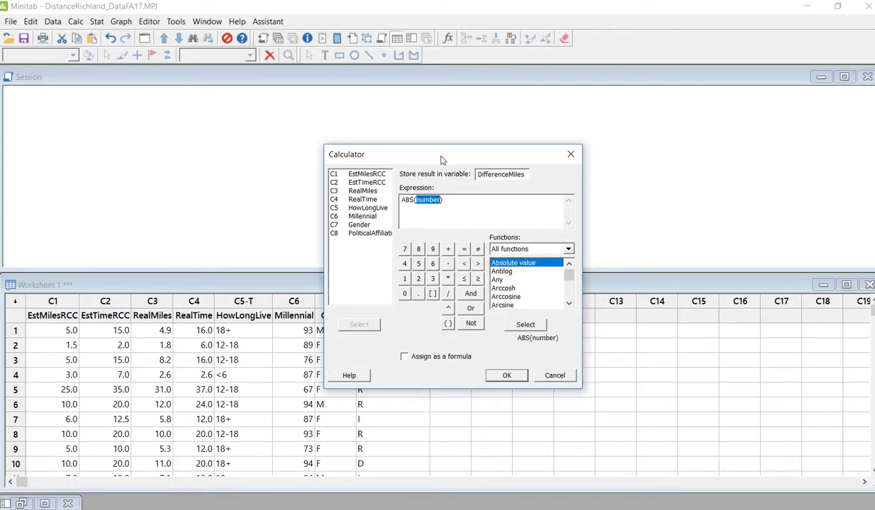
double_click(368, 174)
click(442, 262)
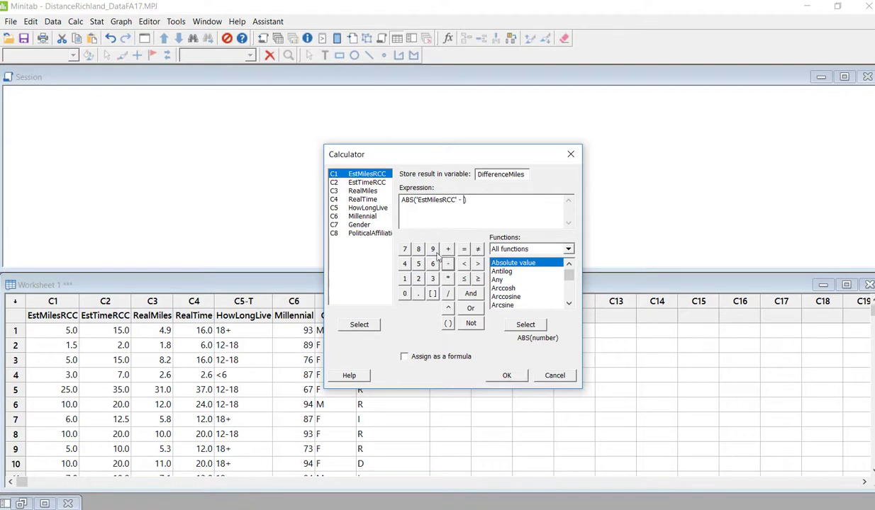
double_click(357, 190)
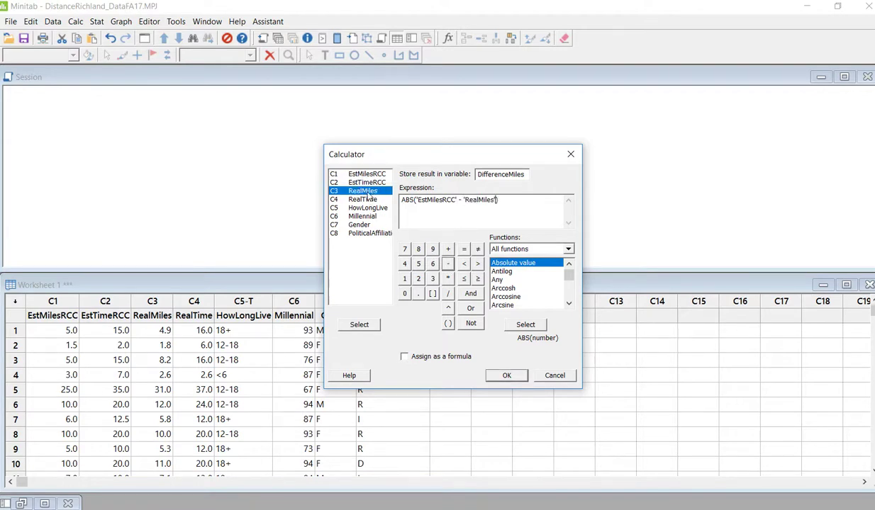
click(506, 375)
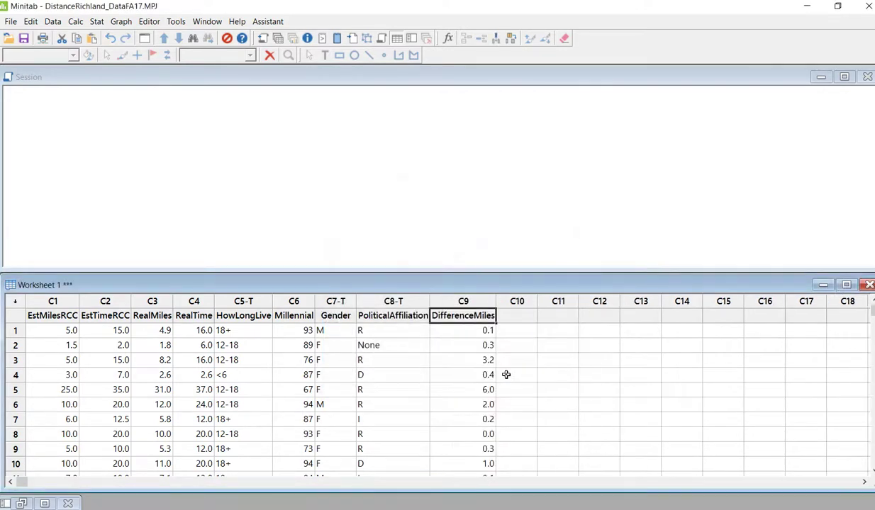
Step: Try calculating the relative difference (ABS('EstMilesRCC' - 'RealMiles'))/'RealMiles' with DifferenceMiles as the result variable
click(504, 314)
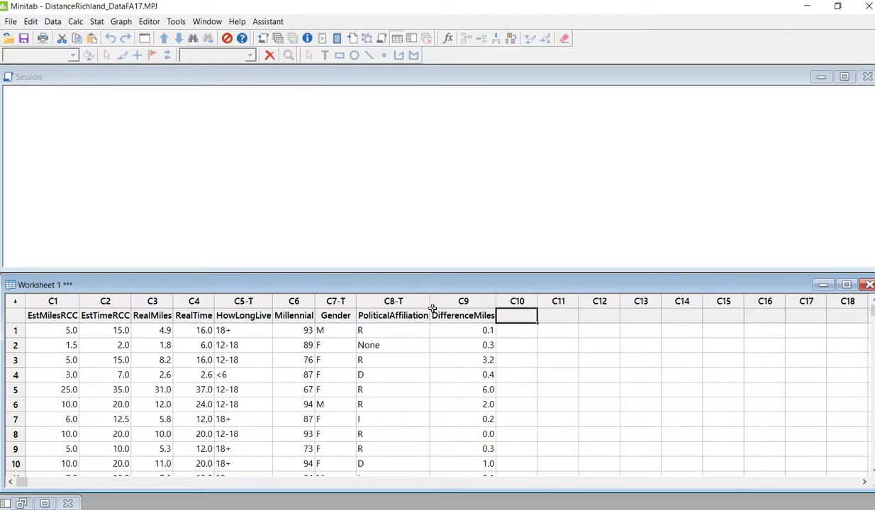
click(97, 24)
mouse_move(78, 24)
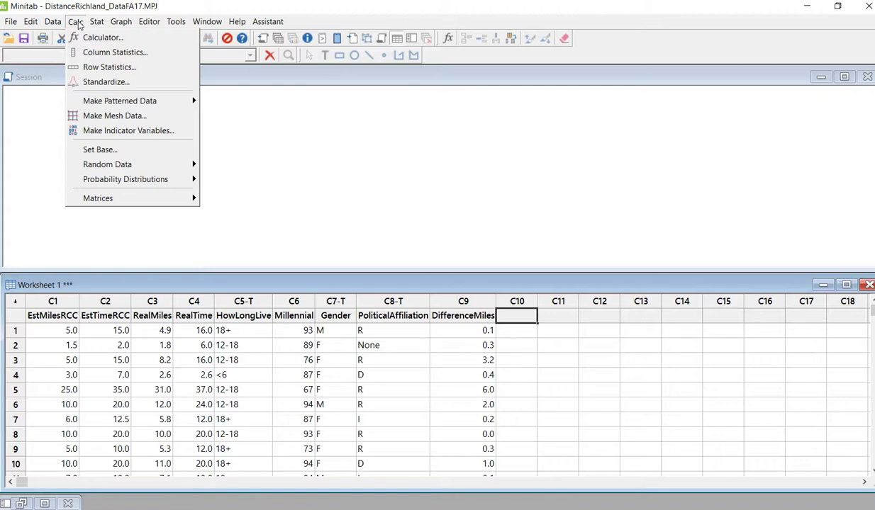
click(84, 37)
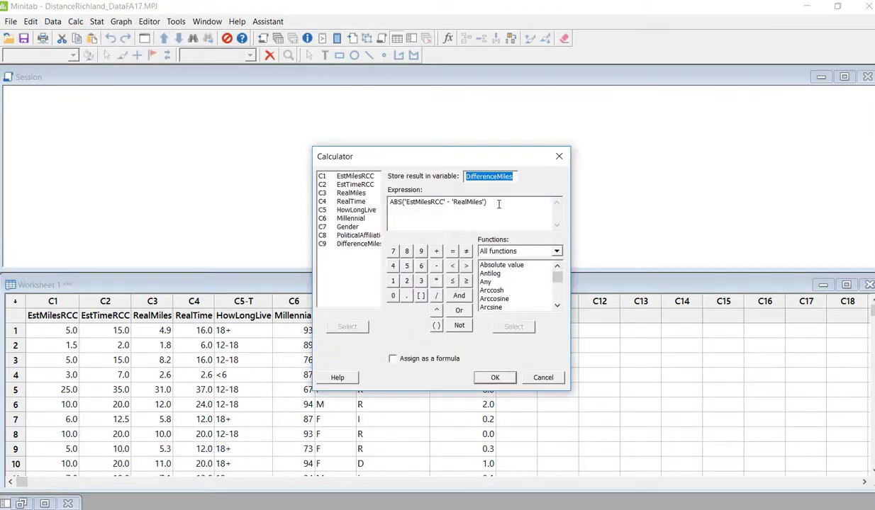
click(389, 200)
text(()
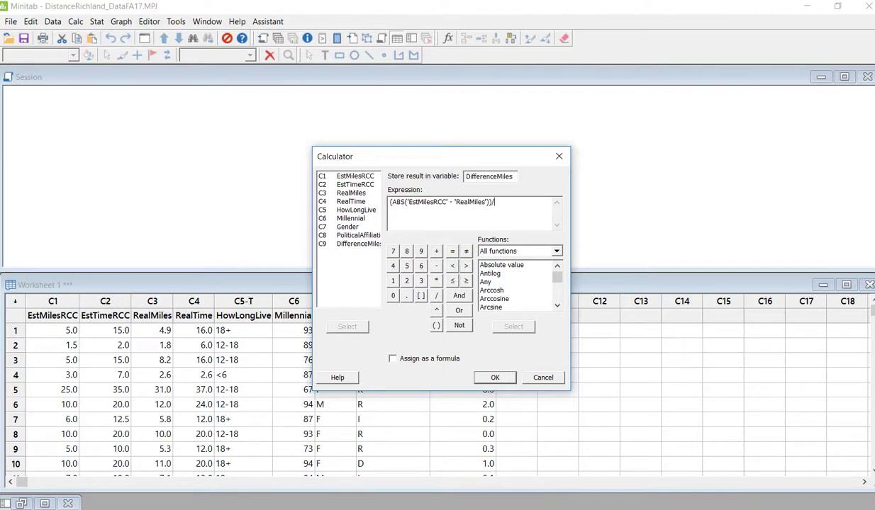
double_click(351, 192)
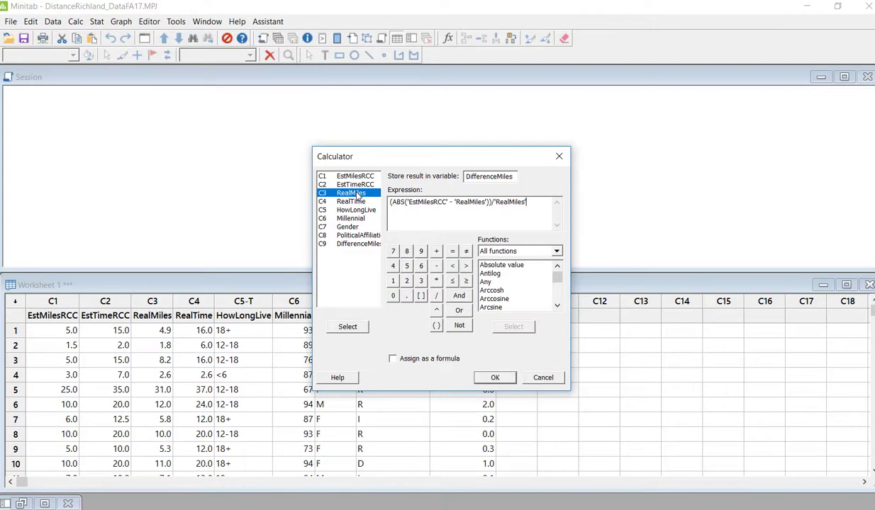
click(492, 380)
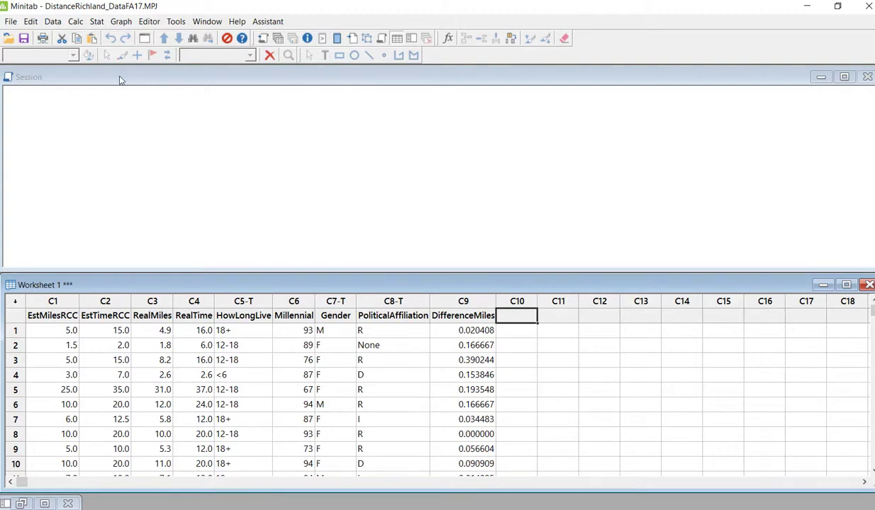
Step: Remove the division by RealMiles and recalculate DifferenceMiles as (ABS('EstMilesRCC' - 'RealMiles'))
click(75, 21)
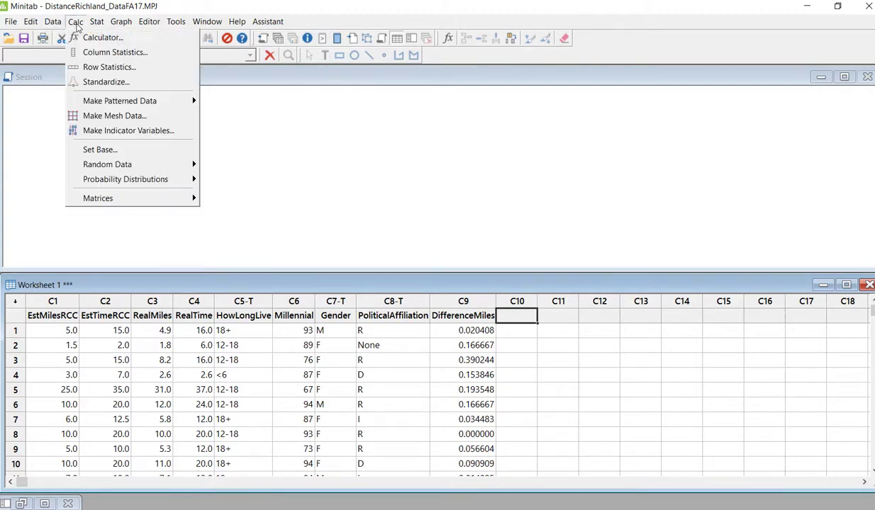
click(88, 35)
click(530, 205)
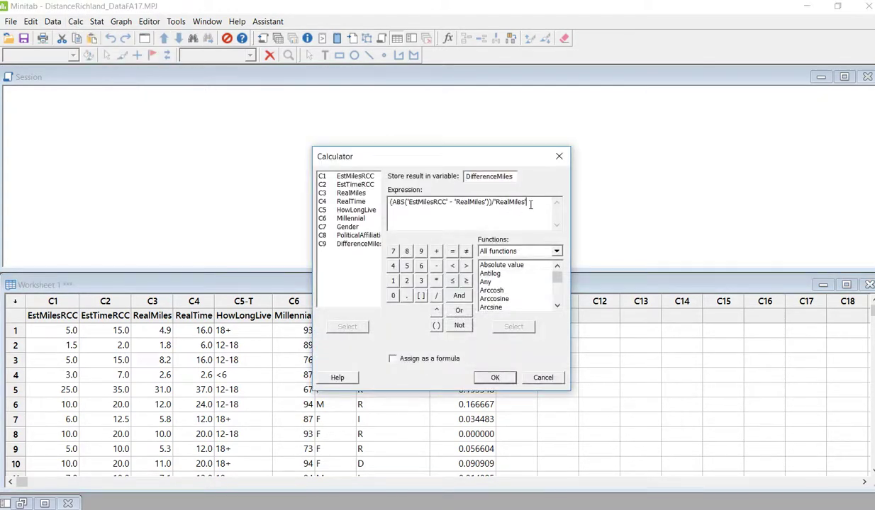
drag(530, 204, 496, 203)
key(BackSpace)
click(493, 376)
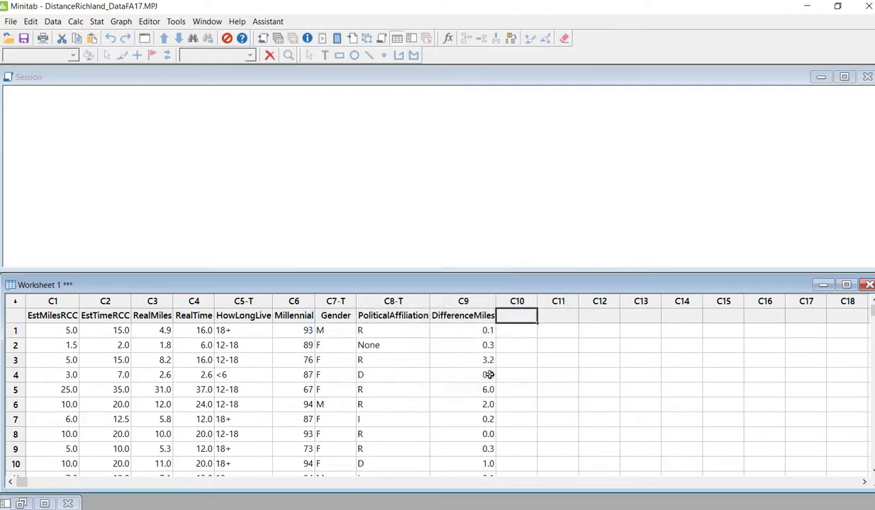
Step: Calculate (ABS('EstMilesRCC' - 'RealMiles'))/'RealMiles' into a new variable named RelativeDifferenceMiles
click(75, 21)
click(86, 43)
click(506, 177)
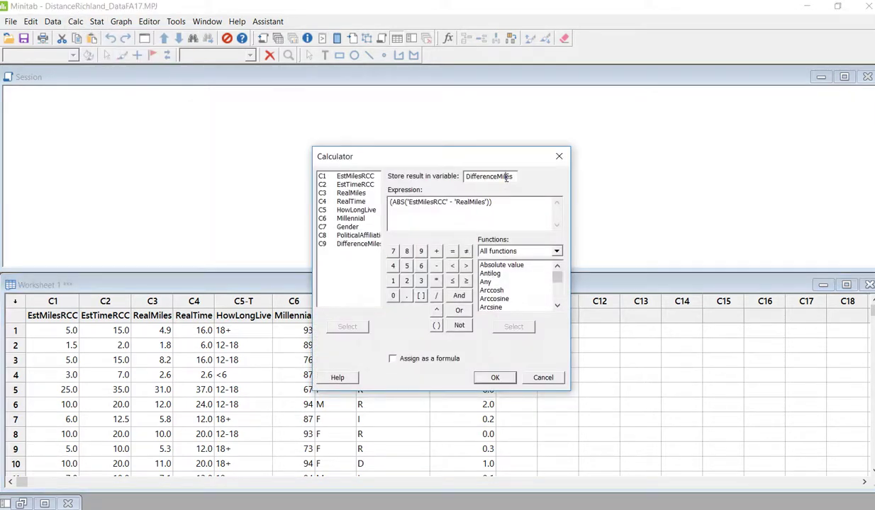
text(Relative)
double_click(355, 193)
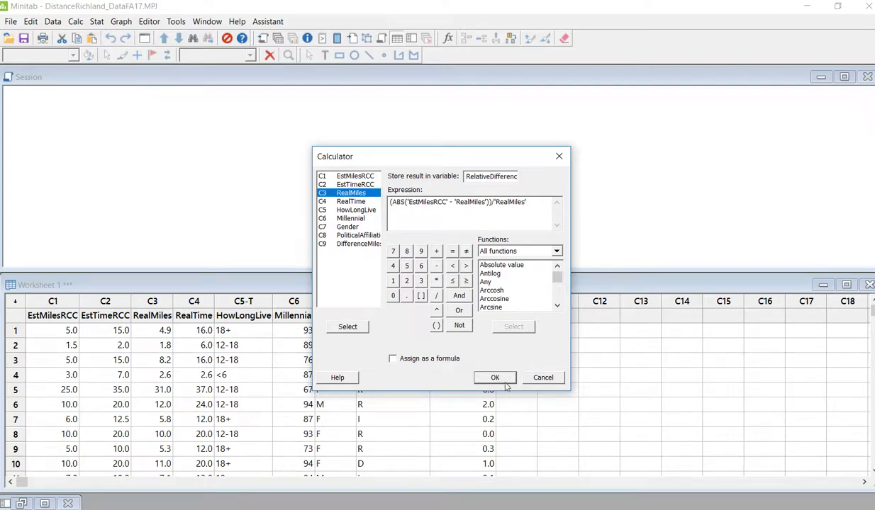
click(494, 378)
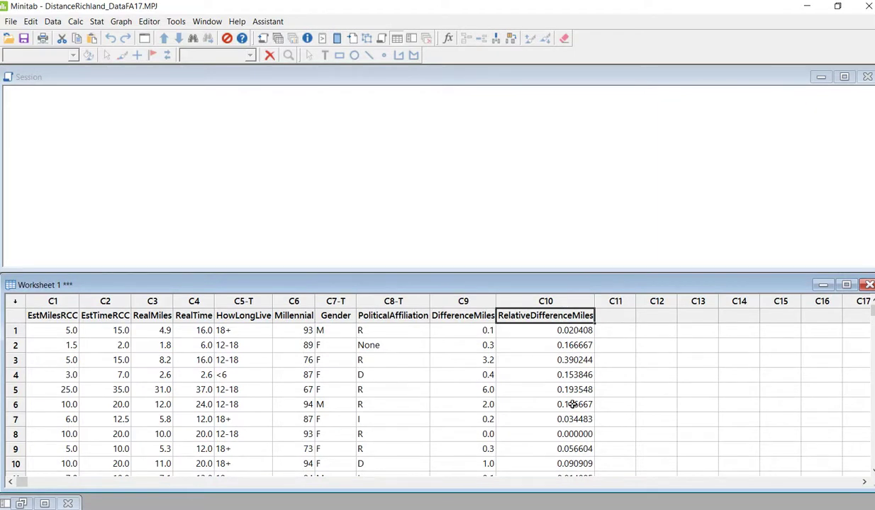
Step: Edit the Calculator expression to ((ABS('EstMilesRCC' - 'RealMiles'))/'RealMiles') * 100
click(57, 23)
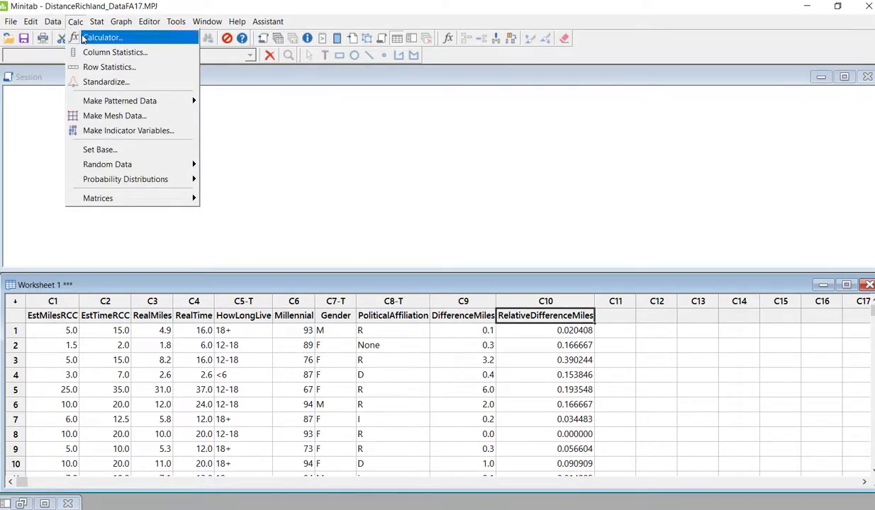
click(99, 36)
click(531, 202)
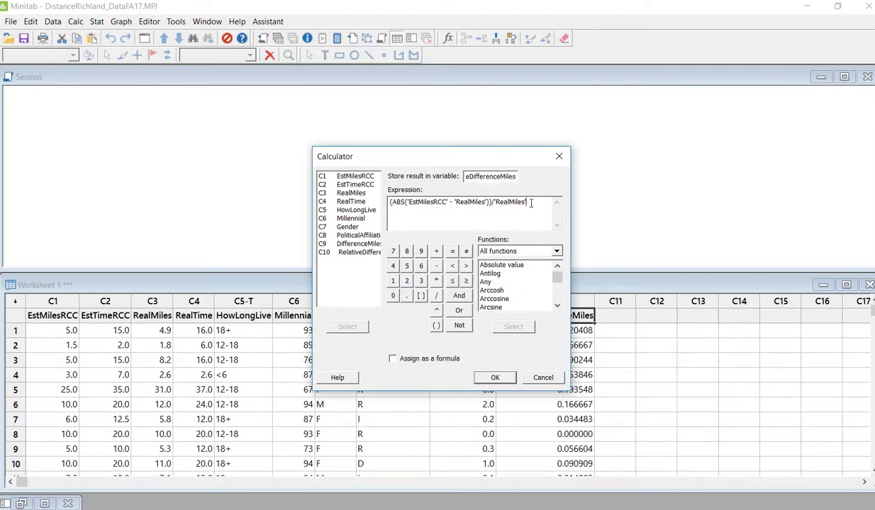
text())
click(390, 202)
text(()
click(536, 207)
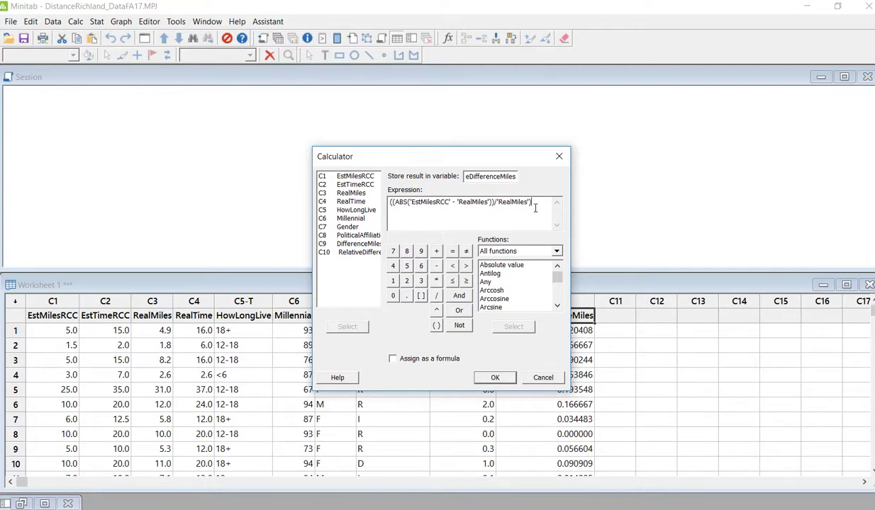
click(436, 281)
click(393, 281)
click(393, 295)
click(392, 295)
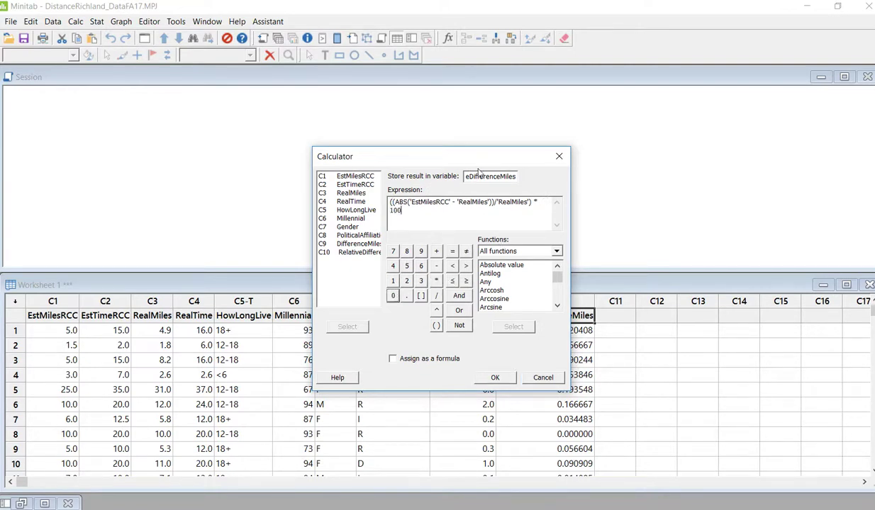
Step: Store the calculated percentage in a new variable named %RelativeDifferenceMiles
key(Home)
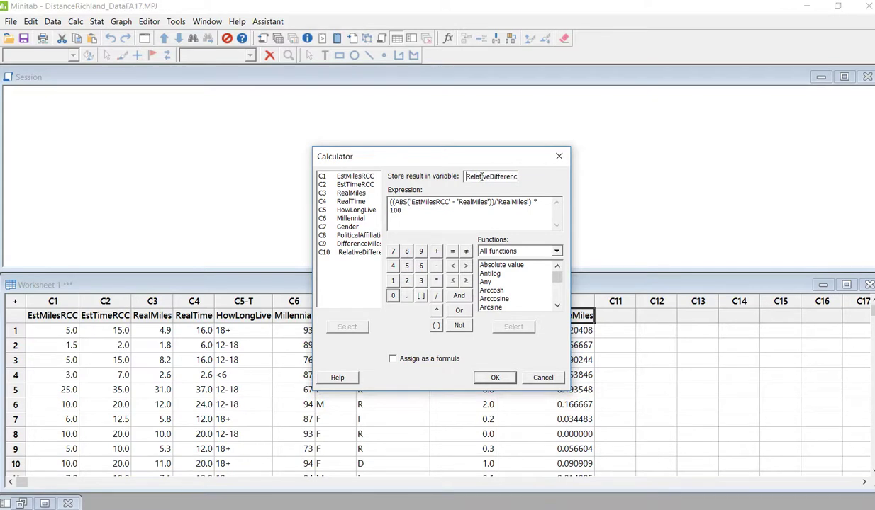
text(%RelativeDifferenceMiles)
click(495, 377)
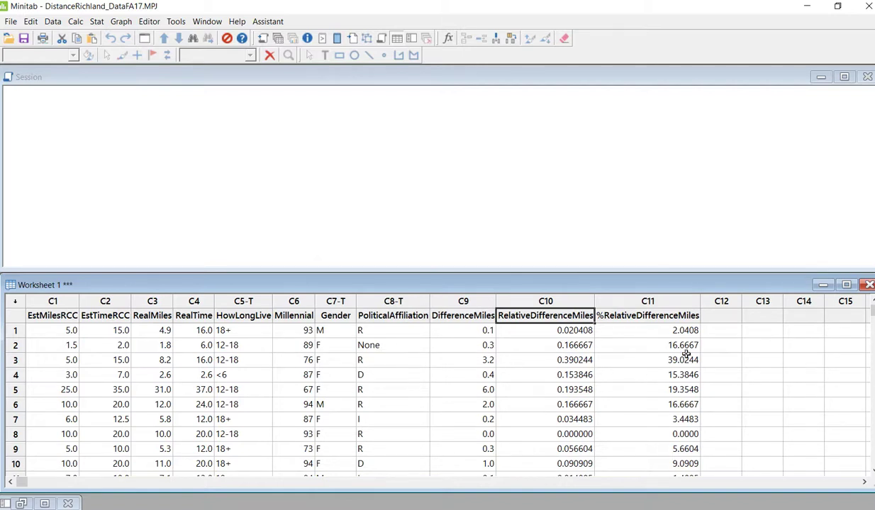
scroll(660, 358, down, 2)
scroll(660, 358, up, 2)
Step: Clear the previous Calculator expression and set the result variable to DifferenceTime
click(723, 315)
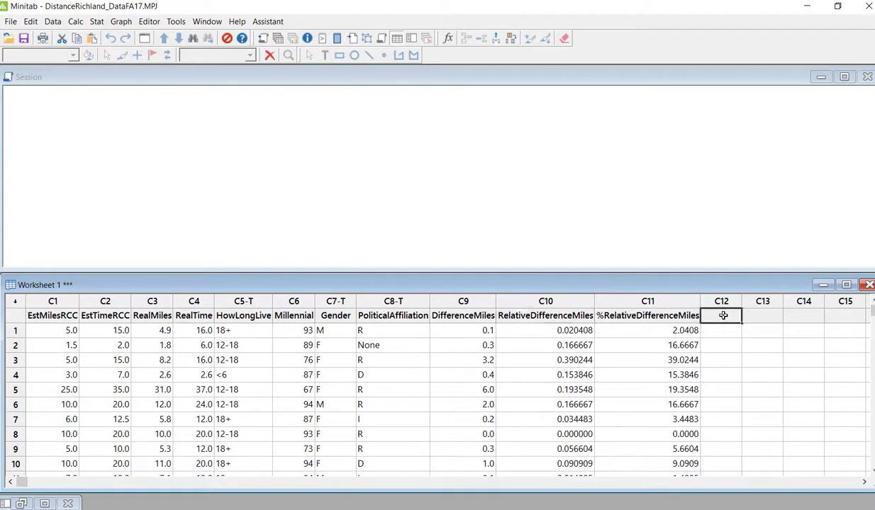
click(95, 22)
mouse_move(75, 21)
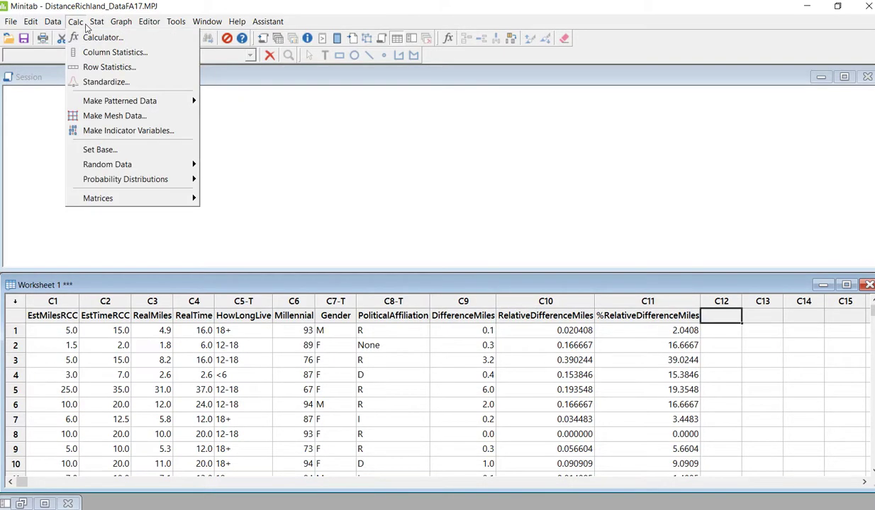
click(114, 37)
click(448, 202)
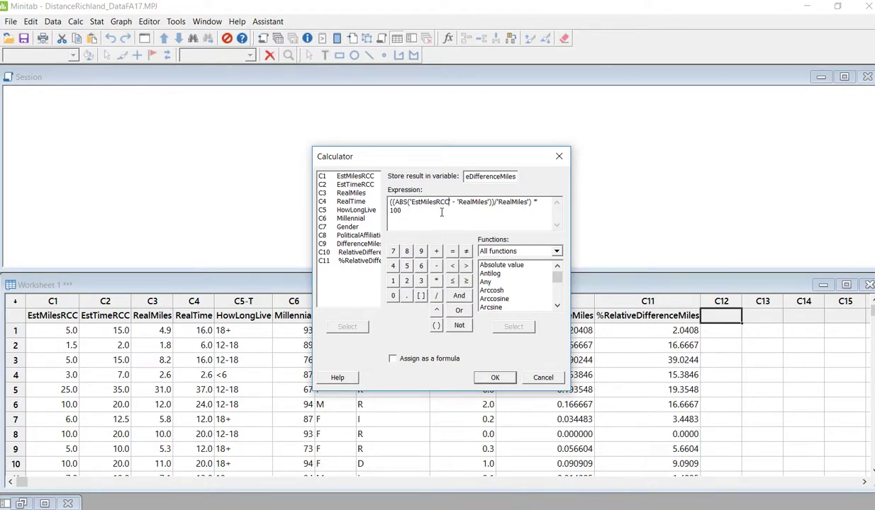
drag(404, 209, 374, 199)
key(Delete)
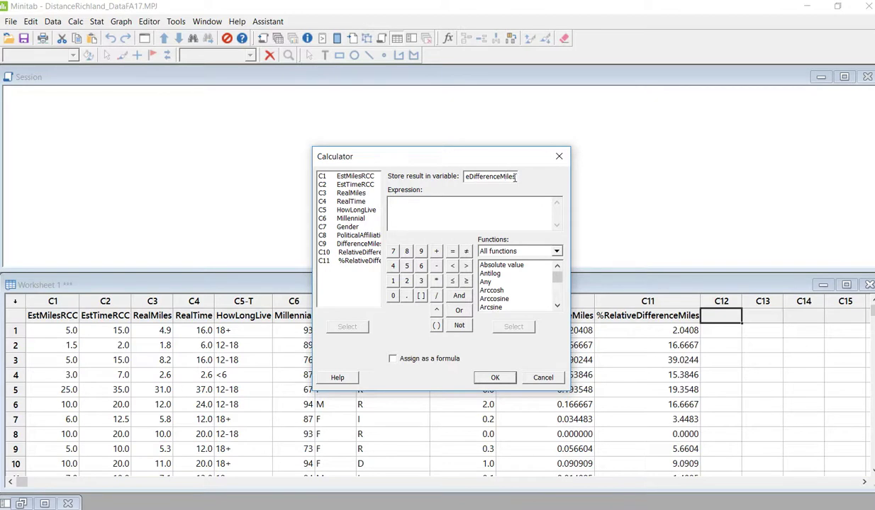
drag(515, 177, 443, 181)
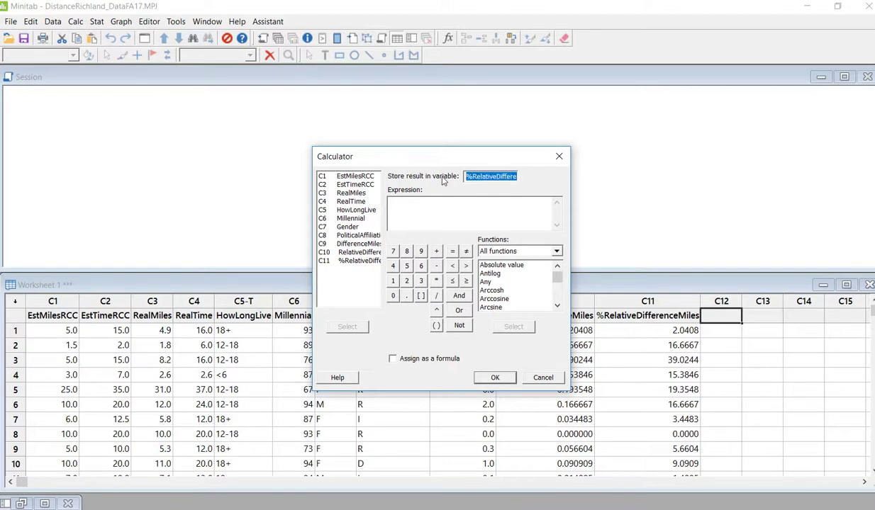
text(DifferenceTime)
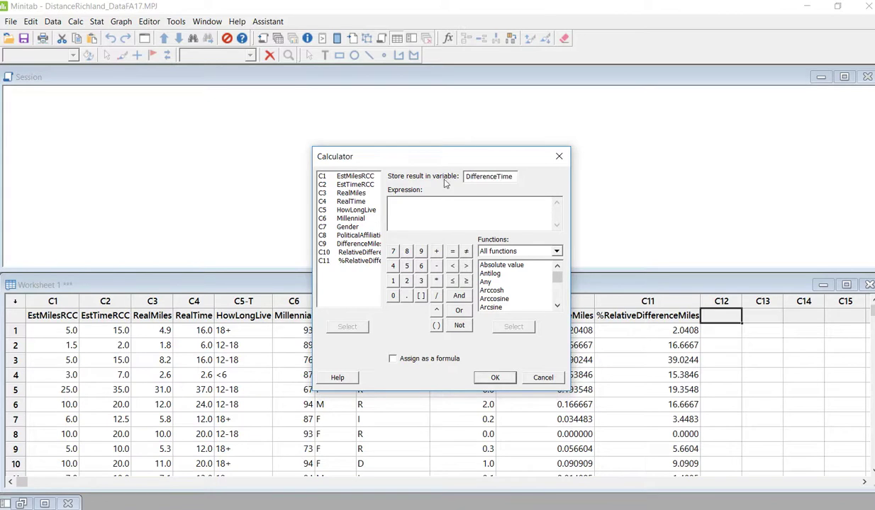
Step: Calculate ABS('EstTimeRCC' - 'RealTime') into the DifferenceTime variable
double_click(497, 265)
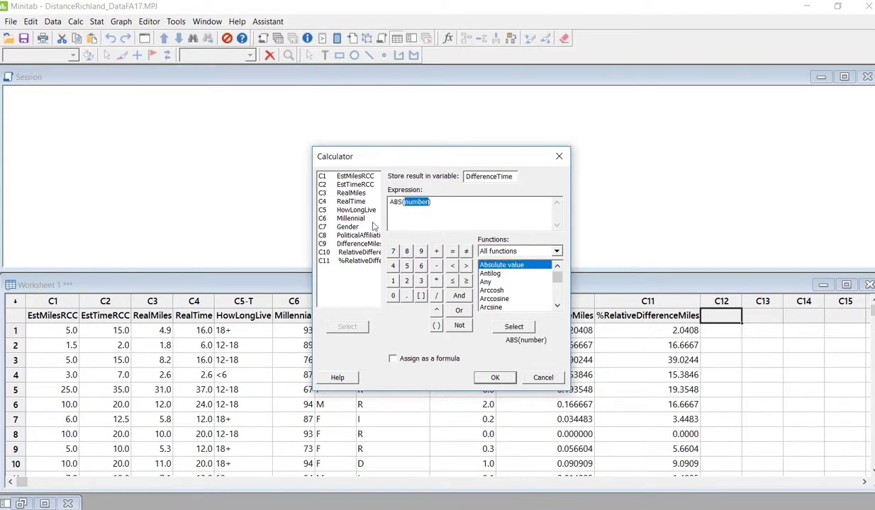
double_click(350, 185)
click(436, 268)
double_click(351, 202)
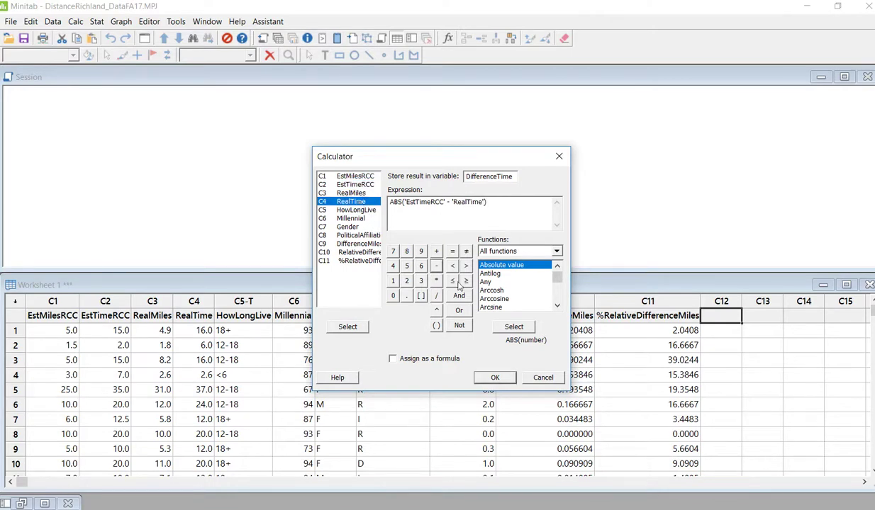
click(492, 378)
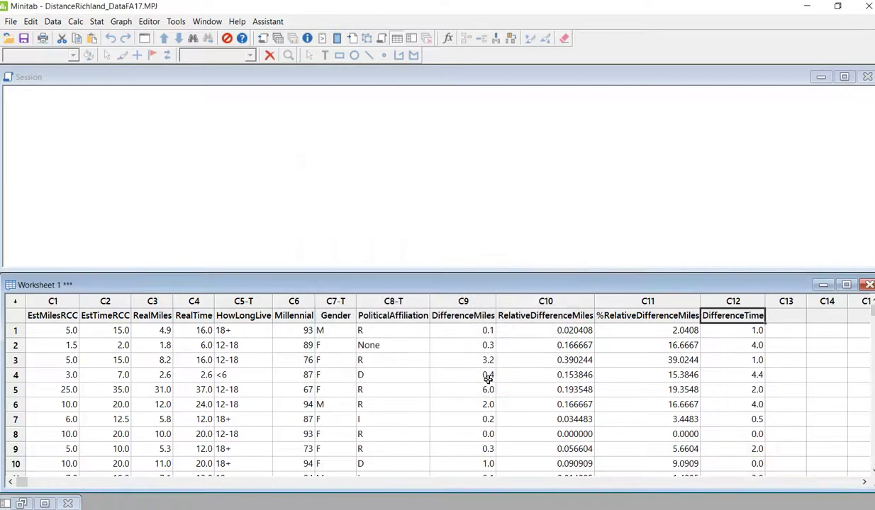
Step: Try calculating ABS('EstTimeRCC' - 'RealTime')/'RealTime' with DifferenceTime as the result variable
click(74, 22)
click(84, 41)
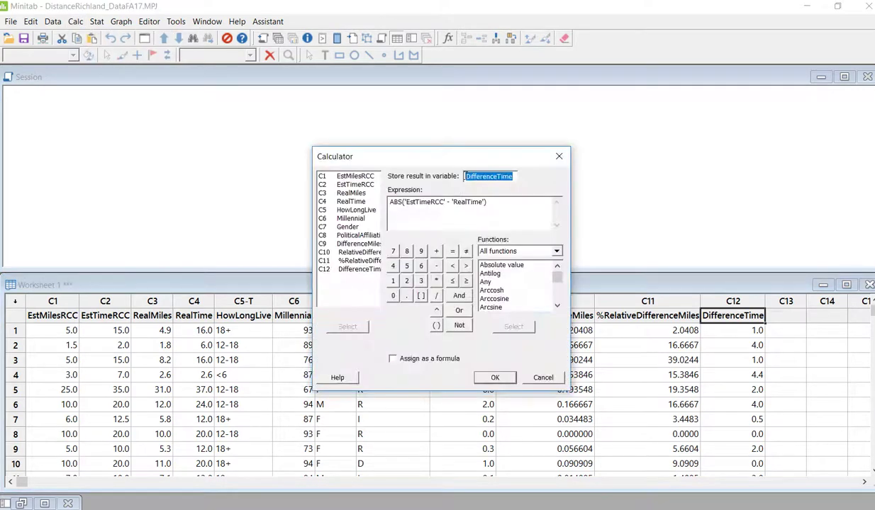
click(488, 204)
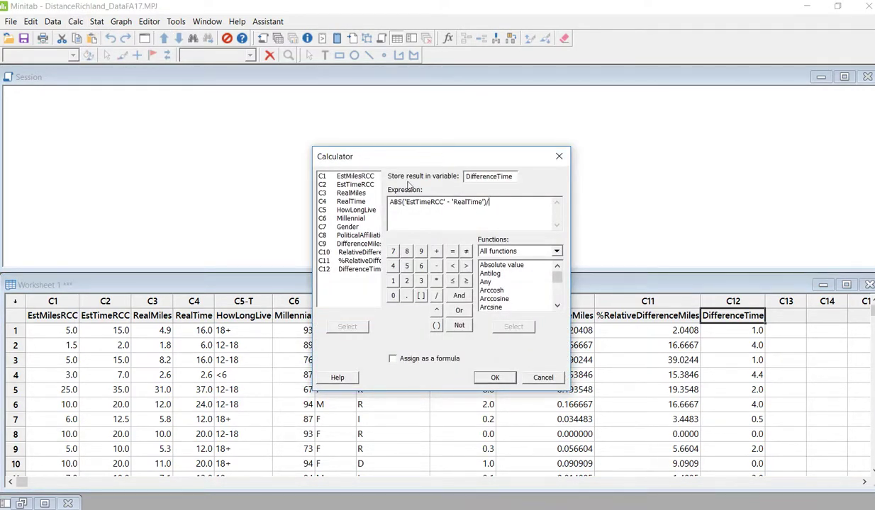
double_click(347, 202)
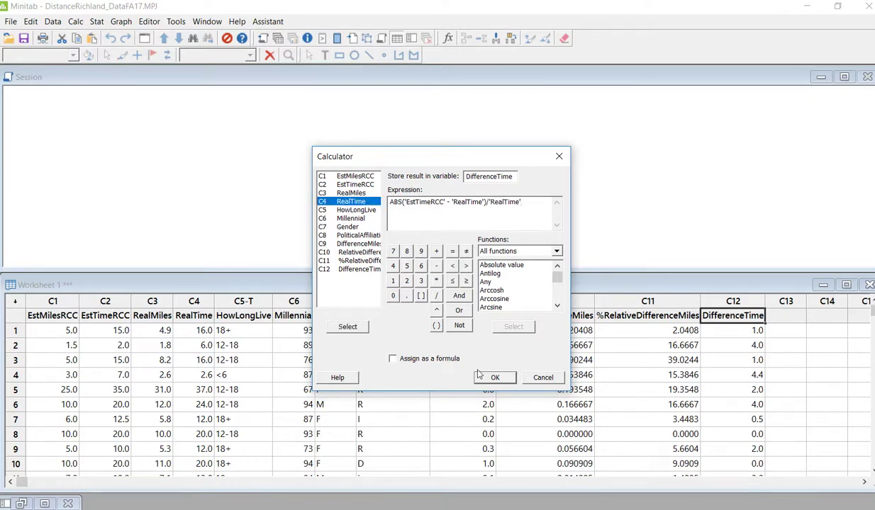
click(495, 377)
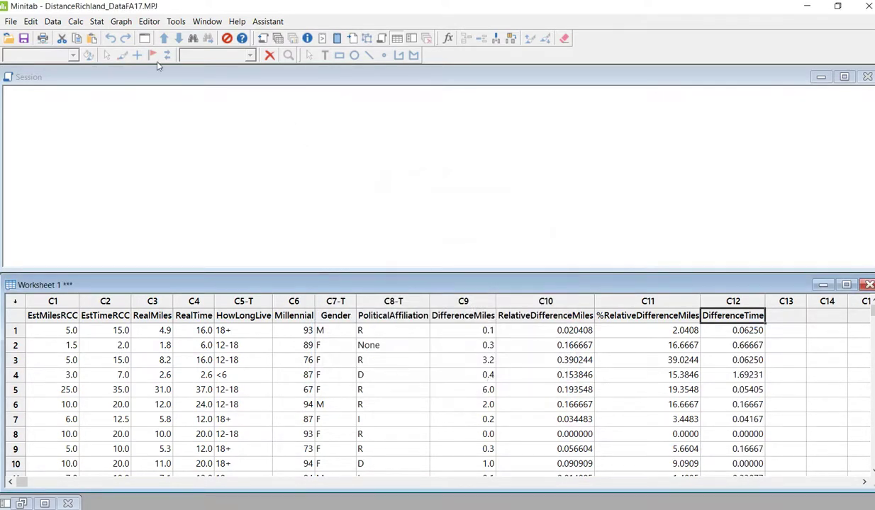
Step: Remove the division by RealTime and recalculate DifferenceTime as ABS('EstTimeRCC' - 'RealTime')
click(75, 22)
click(86, 36)
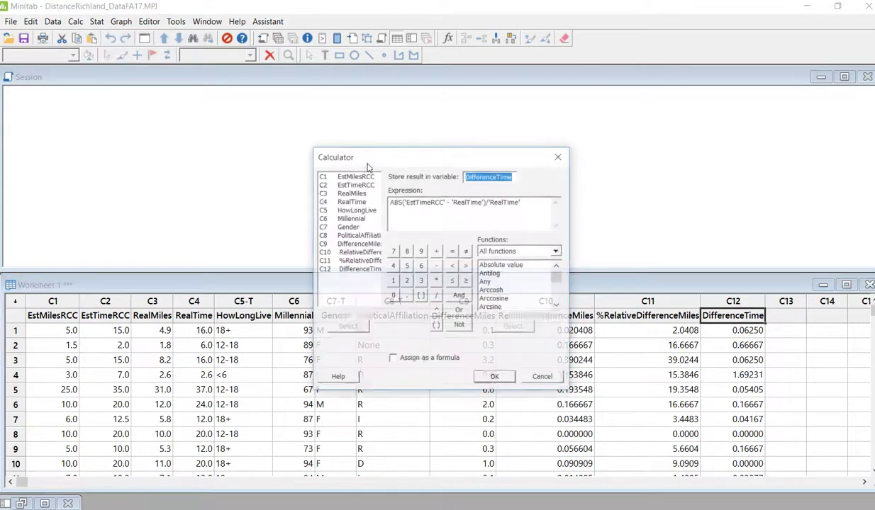
click(530, 201)
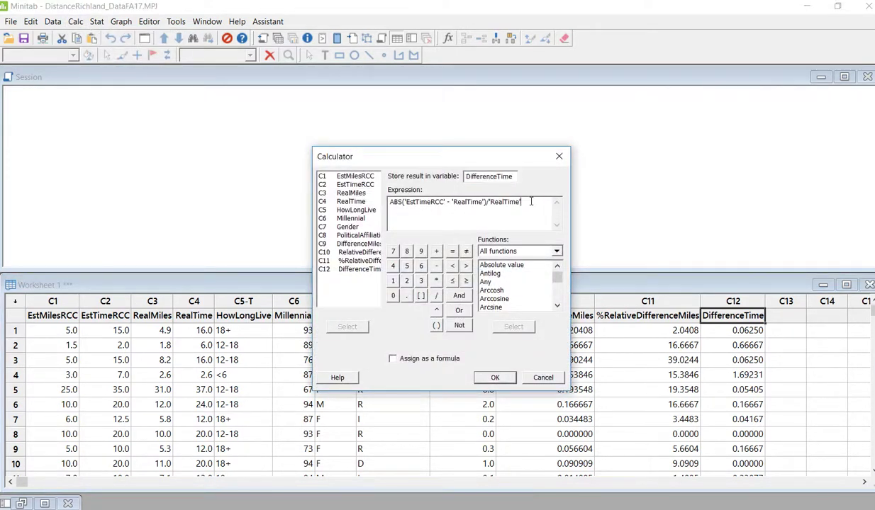
key(BackSpace)
key(BackSpace)
key(BackSpace)
key(BackSpace)
key(BackSpace)
key(BackSpace)
click(495, 377)
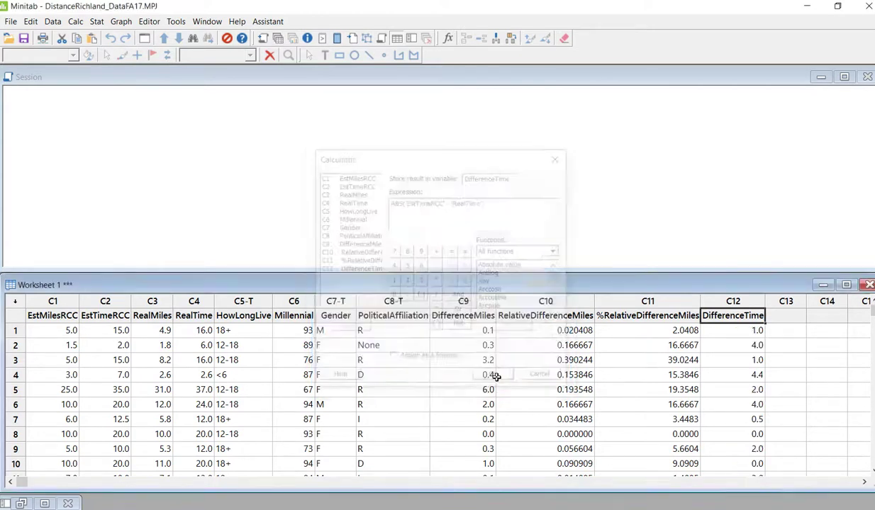
Step: Calculate ABS('EstTimeRCC' - 'RealTime') / 'RealTime' into a new variable named RelativeDifferenceTime
click(75, 22)
click(92, 39)
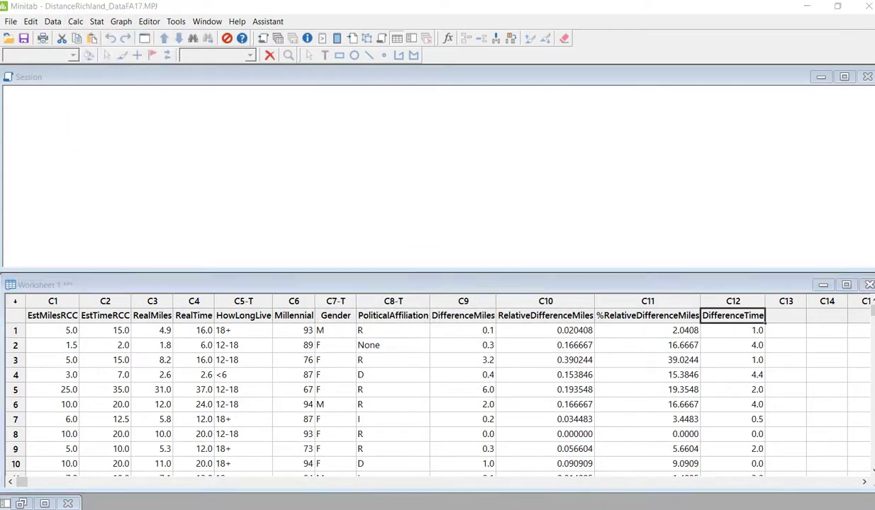
click(498, 176)
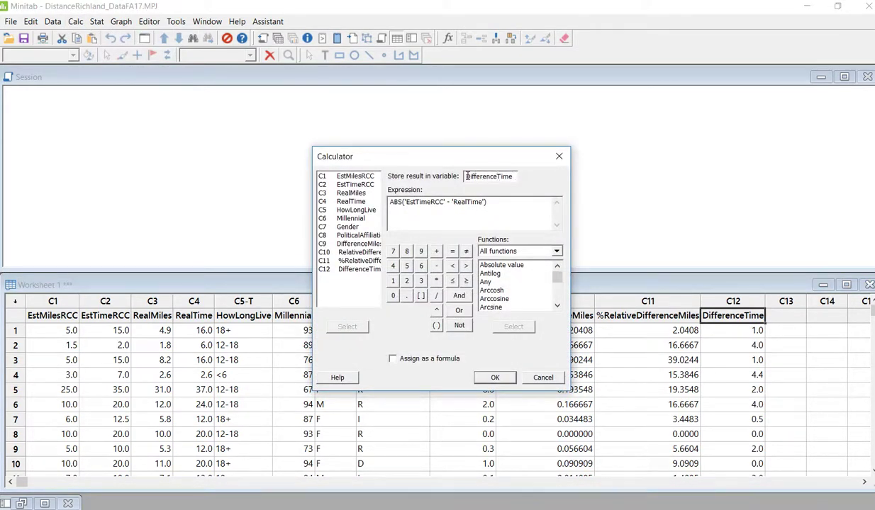
text(Relative)
click(436, 296)
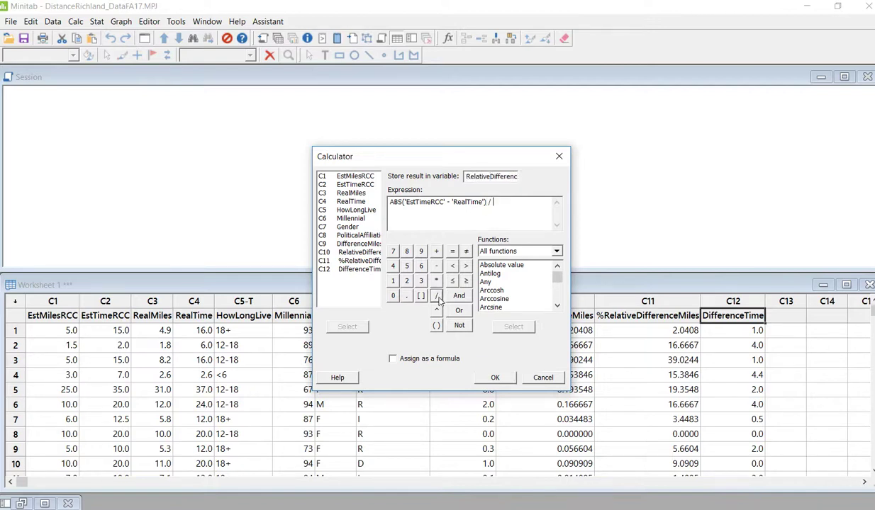
double_click(348, 203)
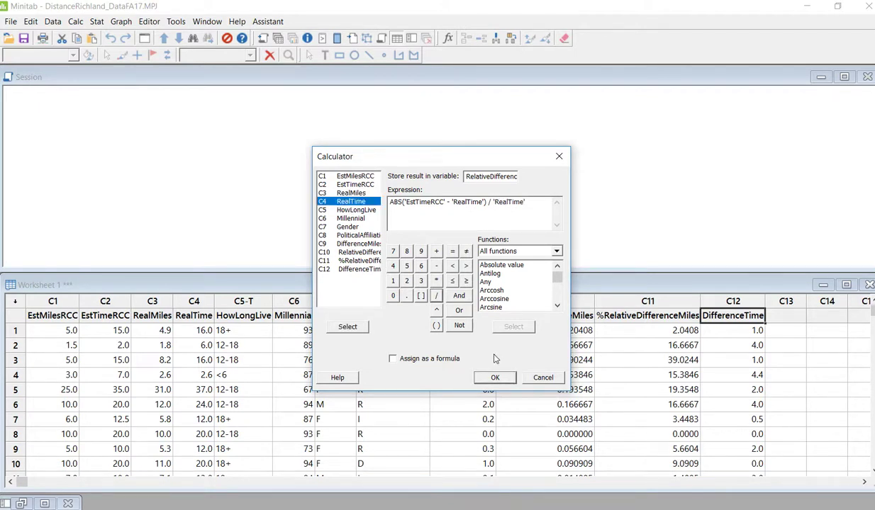
click(496, 379)
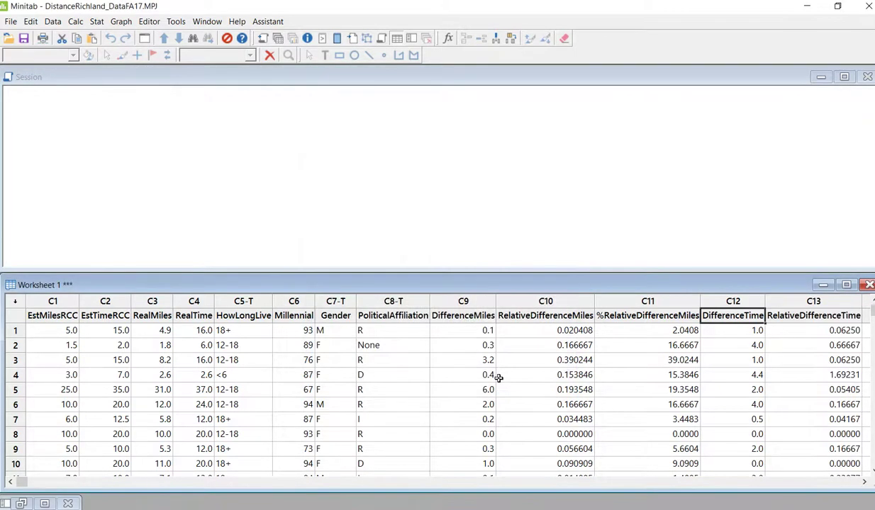
Step: Reopen the Calculator and set the result variable to %RelativeDifferenceTime
click(860, 482)
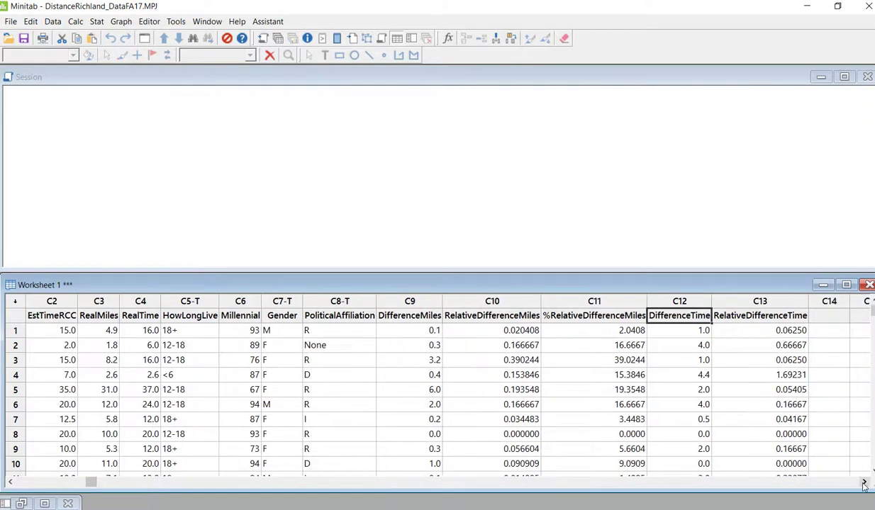
click(860, 482)
click(75, 21)
click(89, 36)
click(471, 176)
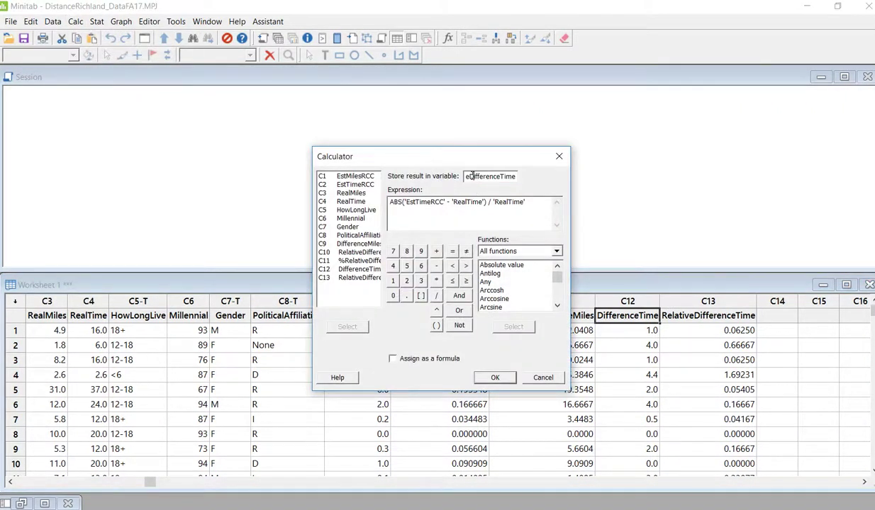
key(Home)
text(%)
Step: Change the expression to (ABS('EstTimeRCC' - 'RealTime') / 'RealTime') * 100 and run the calculation
click(390, 202)
text(()
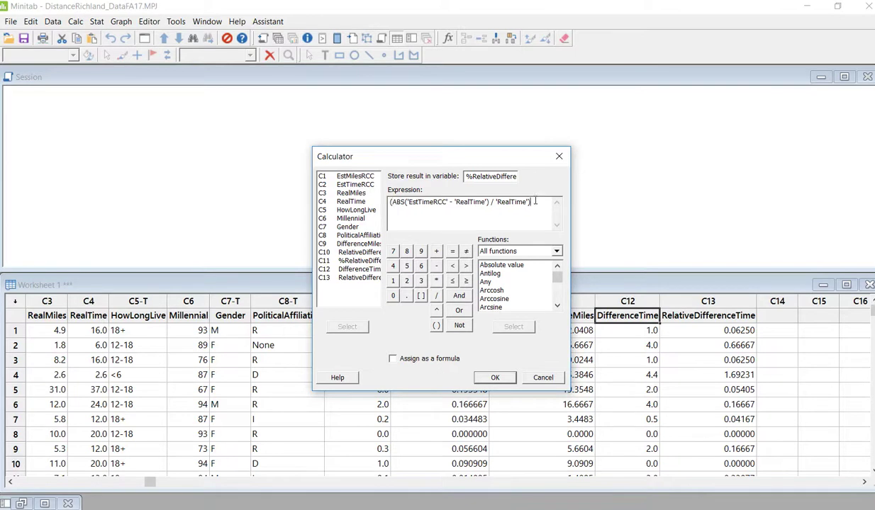
click(436, 281)
click(392, 280)
click(392, 296)
click(393, 296)
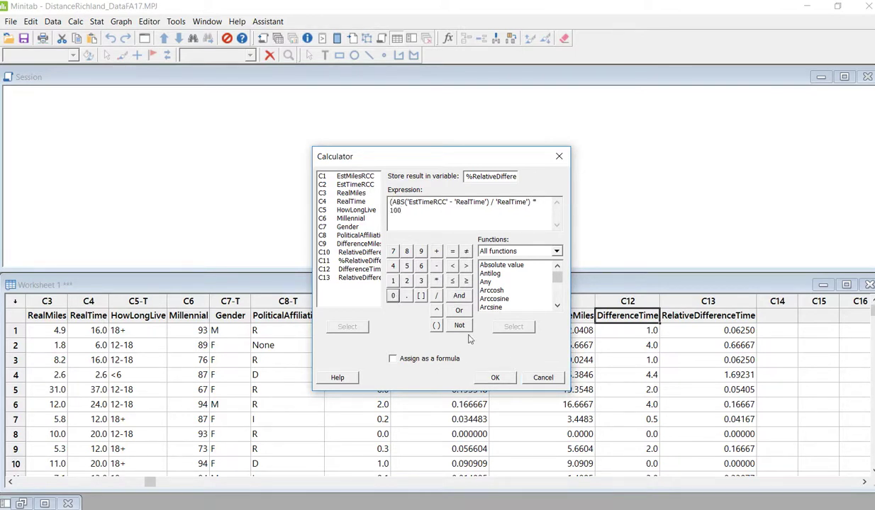
click(495, 376)
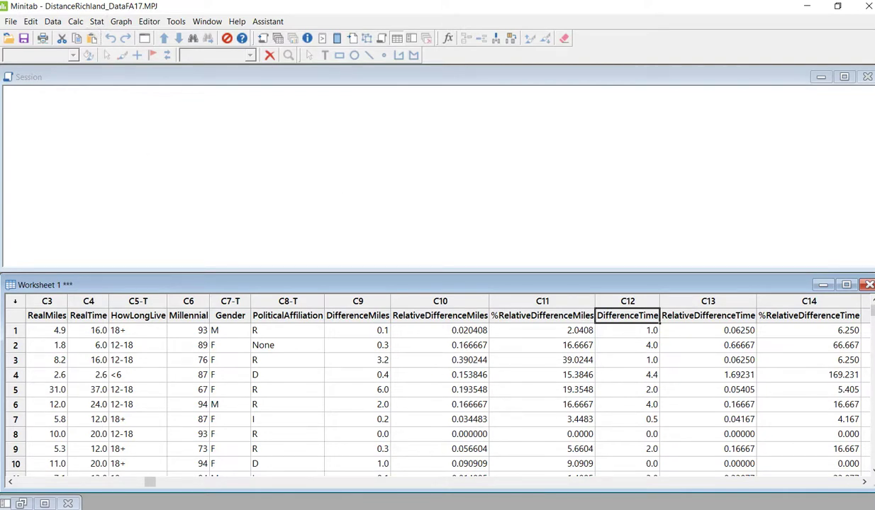
Step: Display descriptive statistics in Minitab for %RelativeDifferenceMiles, %RelativeDifferenceTime and Millennial, replacing the previously listed variables
key(alt+Tab)
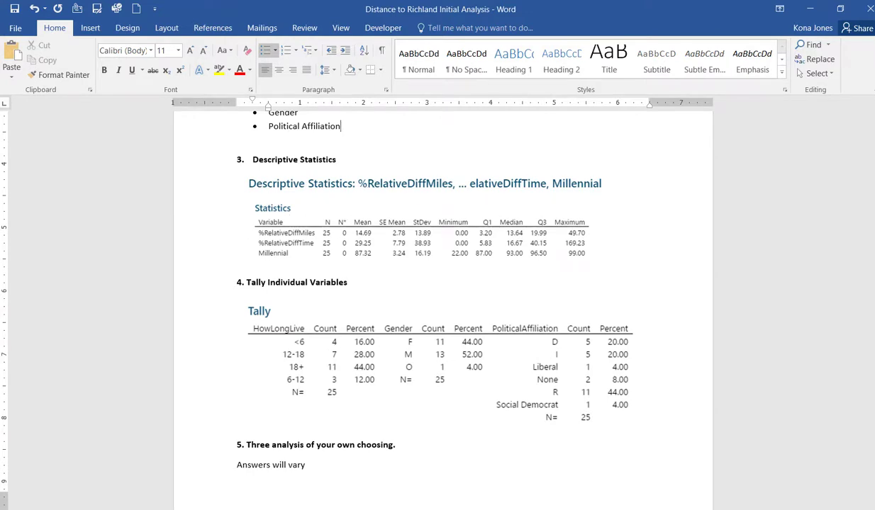
key(alt+Tab)
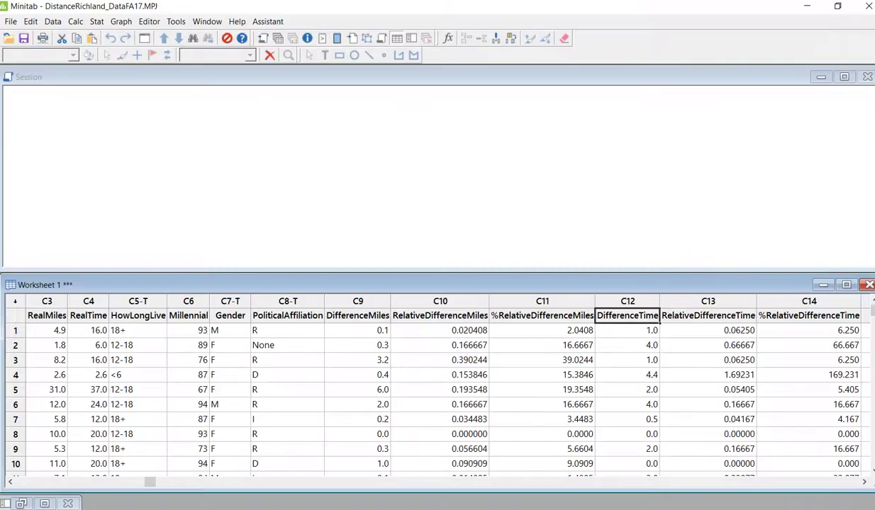
click(97, 22)
mouse_move(134, 36)
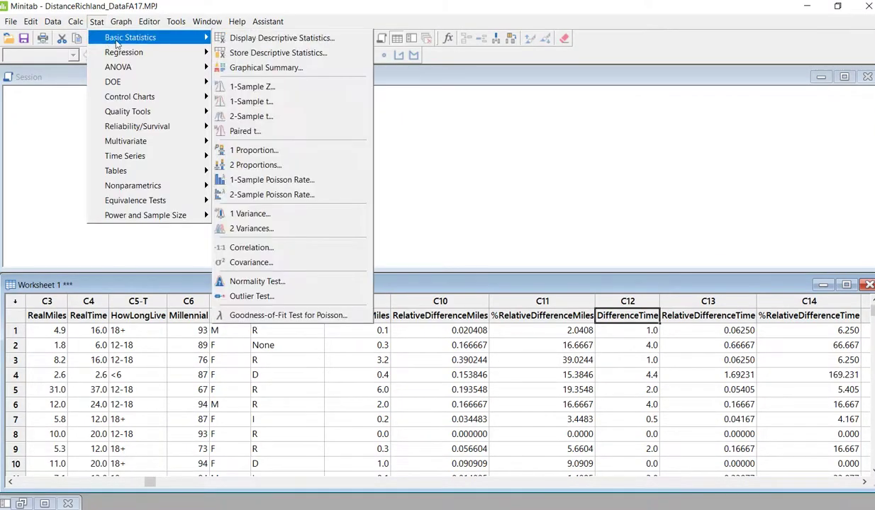
click(251, 38)
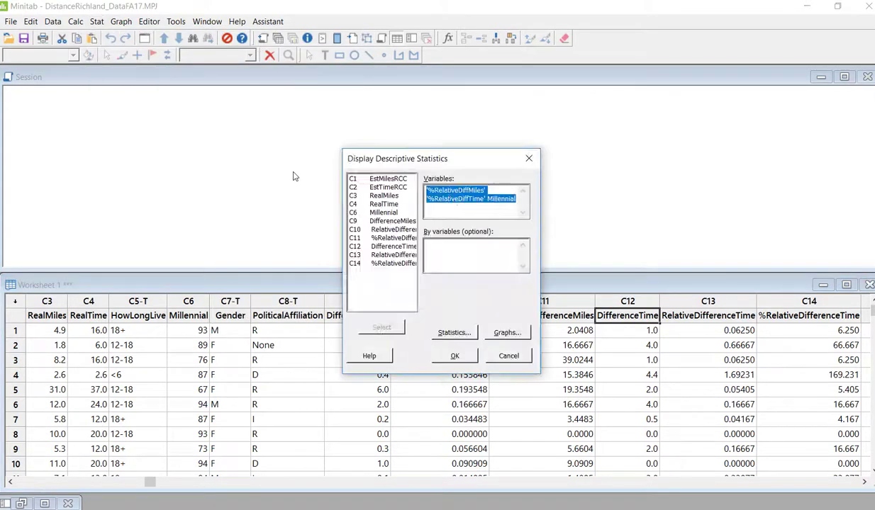
key(BackSpace)
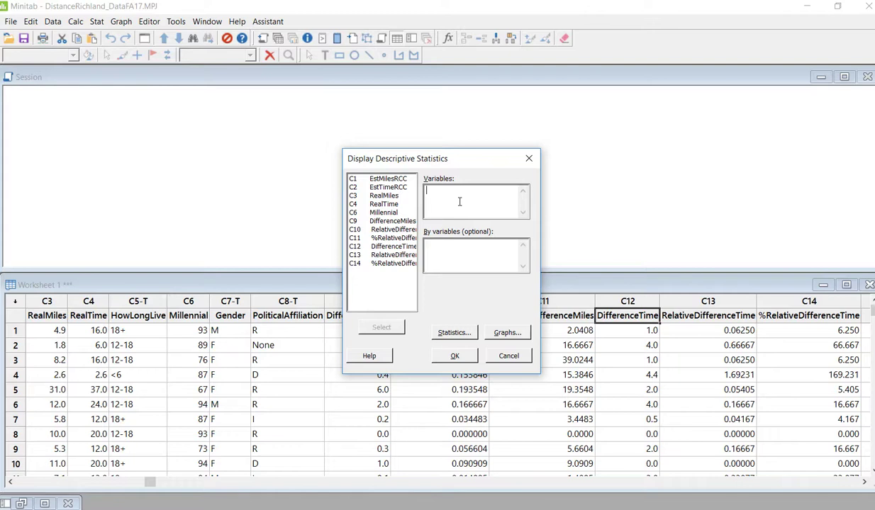
double_click(408, 240)
double_click(401, 264)
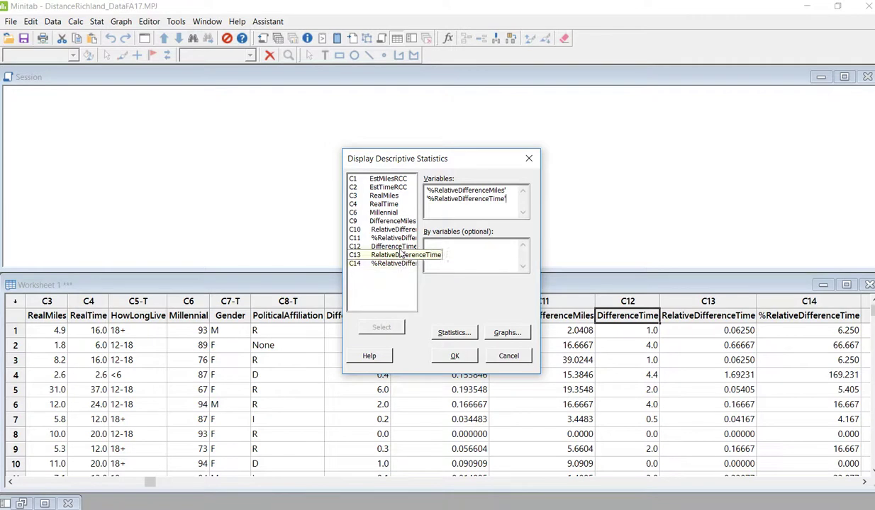
double_click(392, 213)
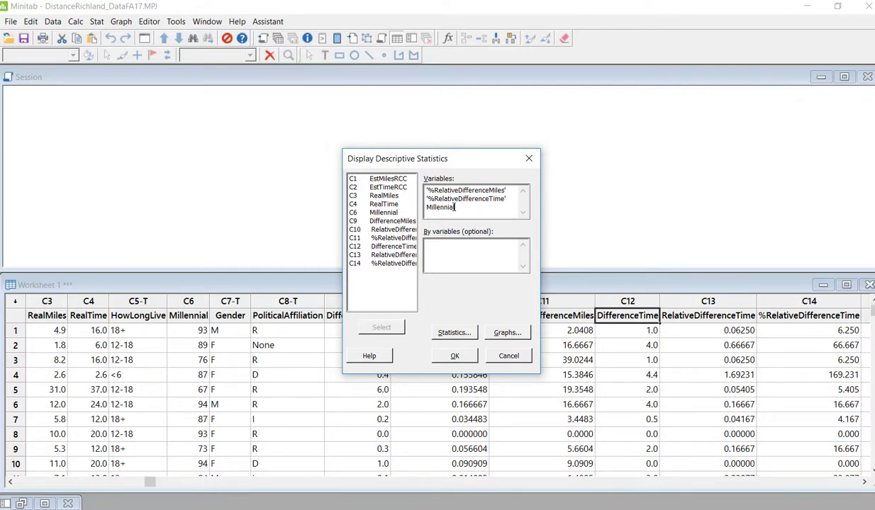
click(446, 356)
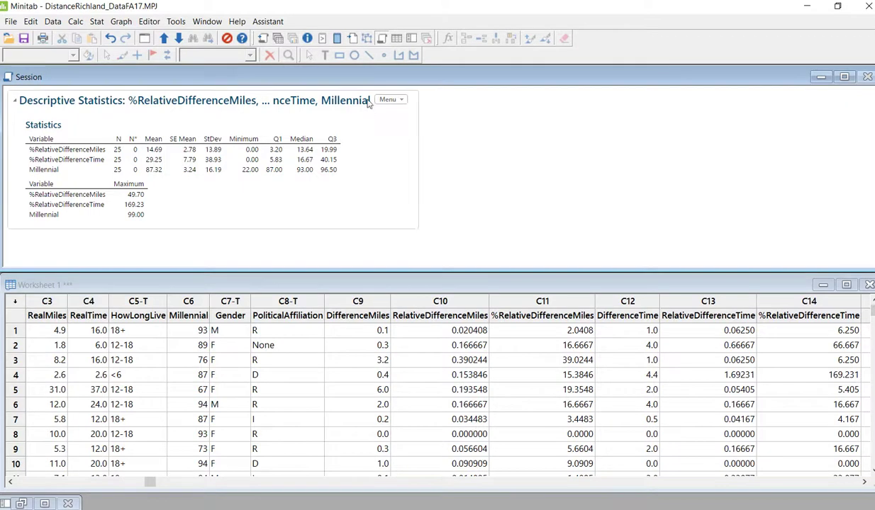
Step: Copy the descriptive statistics output as a picture and paste it under the Descriptive Statistics heading in the Word report
click(404, 102)
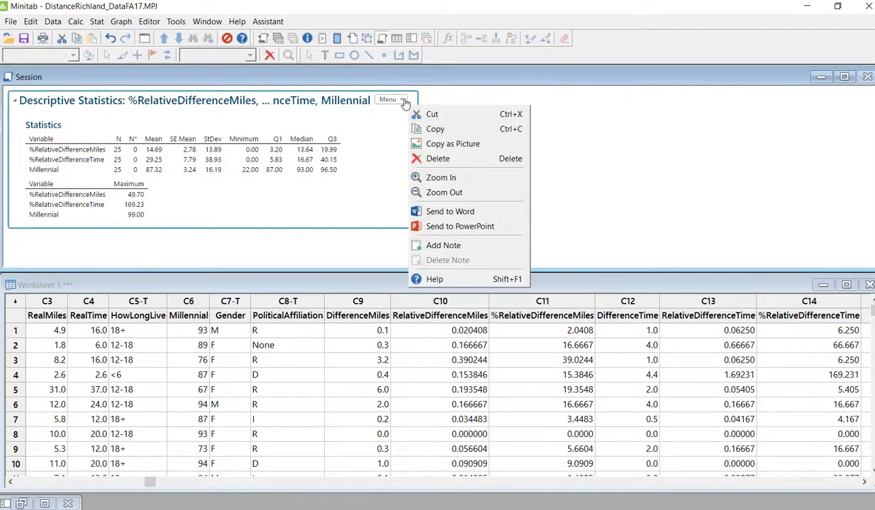
click(434, 143)
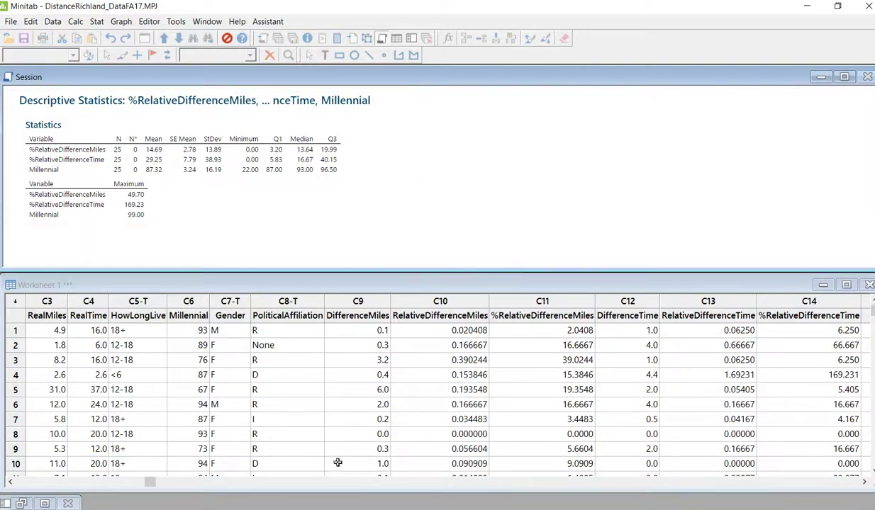
key(alt+Tab)
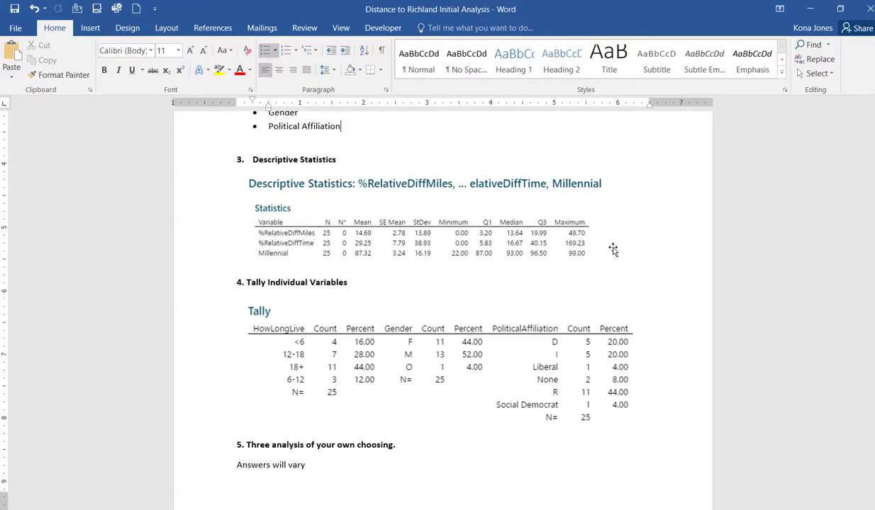
click(375, 156)
key(Return)
key(Return)
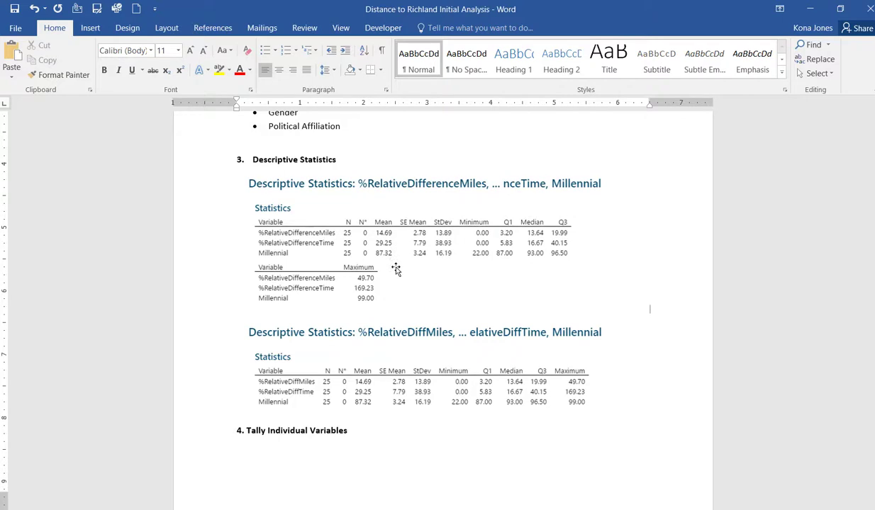
Step: Delete the newly pasted statistics picture and the extra blank line under the Descriptive Statistics heading
click(400, 240)
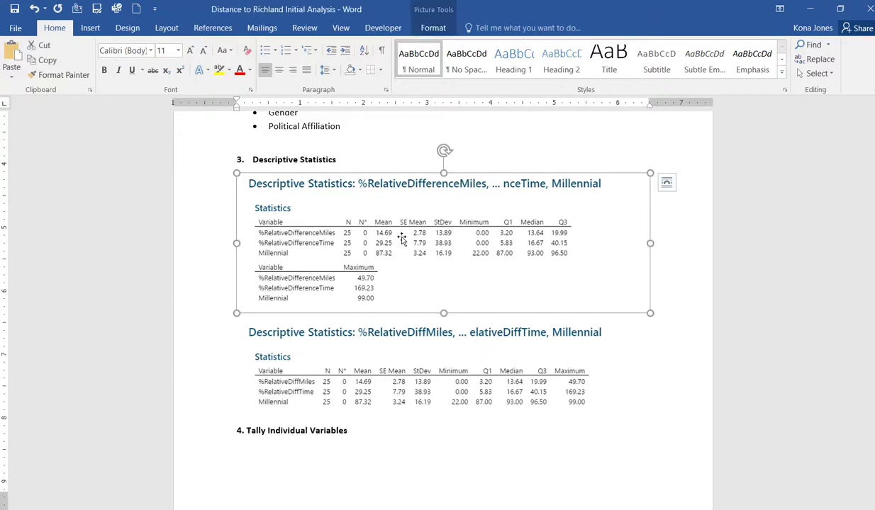
key(Delete)
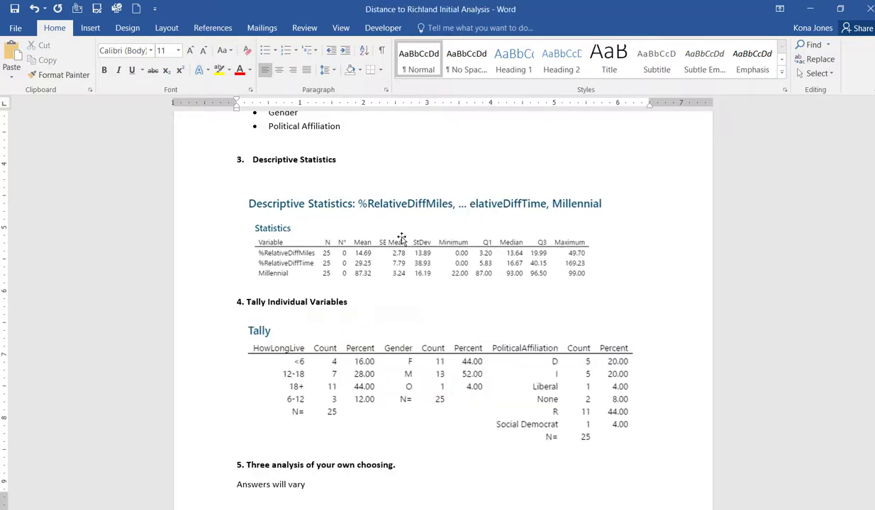
key(BackSpace)
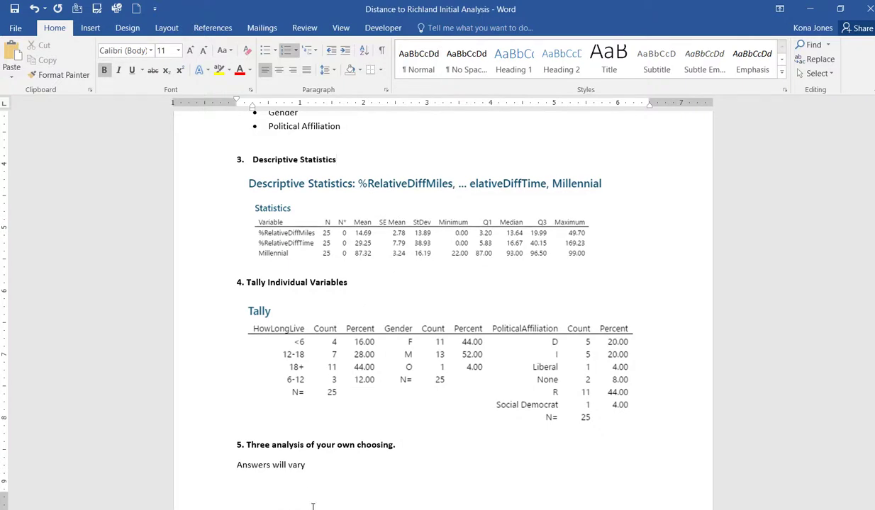
Step: Return to Minitab, open Tally Individual Variables and clear its variable list
key(alt+Tab)
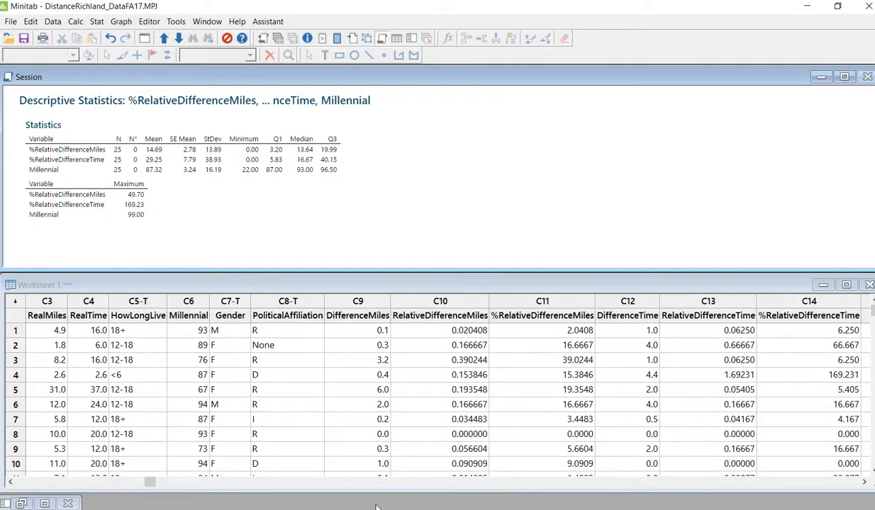
key(alt+Tab)
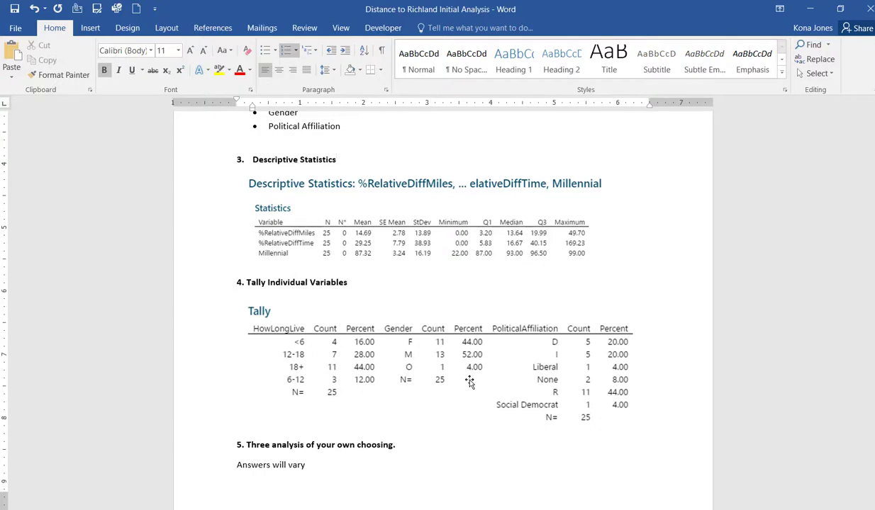
key(alt+Tab)
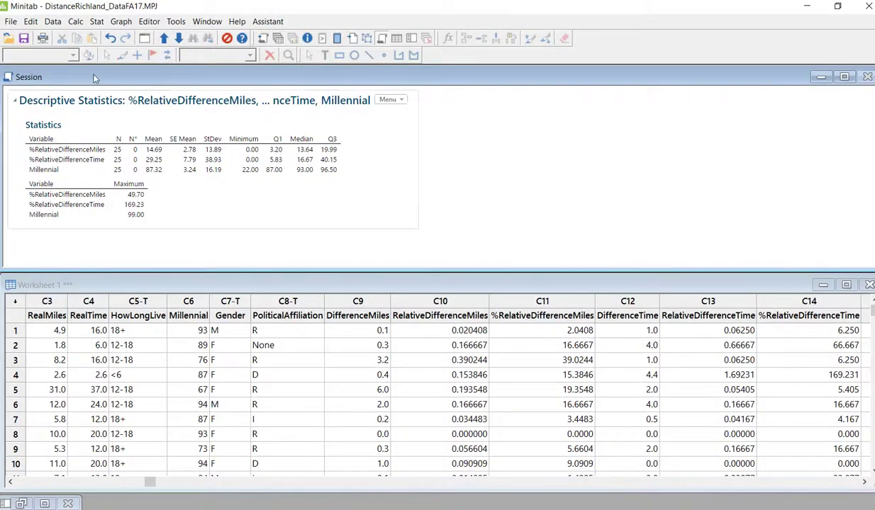
click(98, 22)
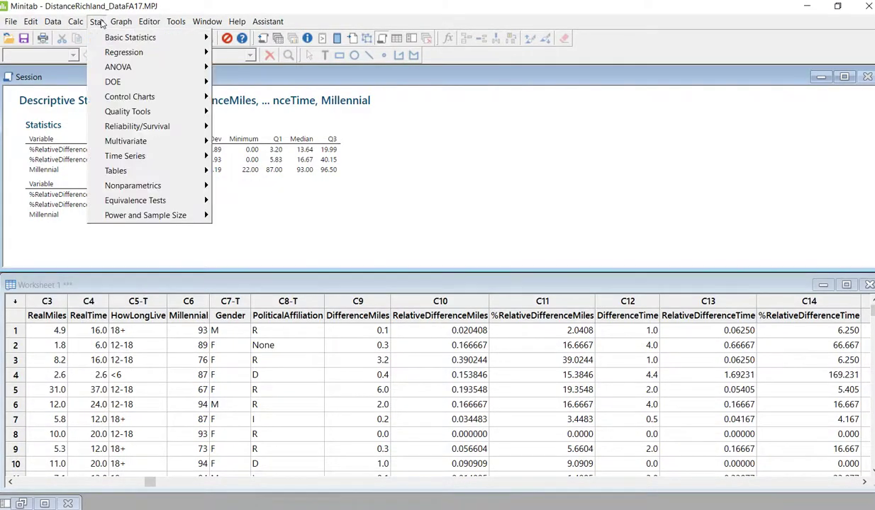
mouse_move(135, 176)
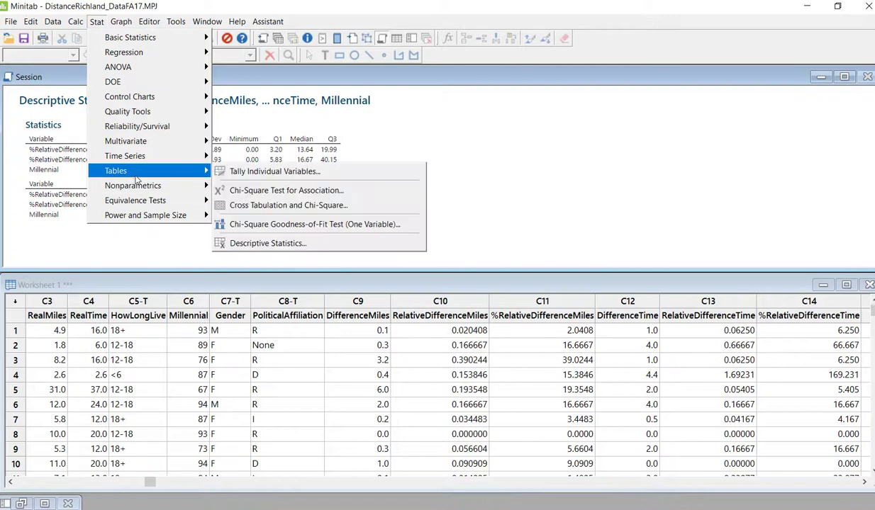
click(234, 172)
click(457, 185)
drag(472, 179, 363, 179)
key(Delete)
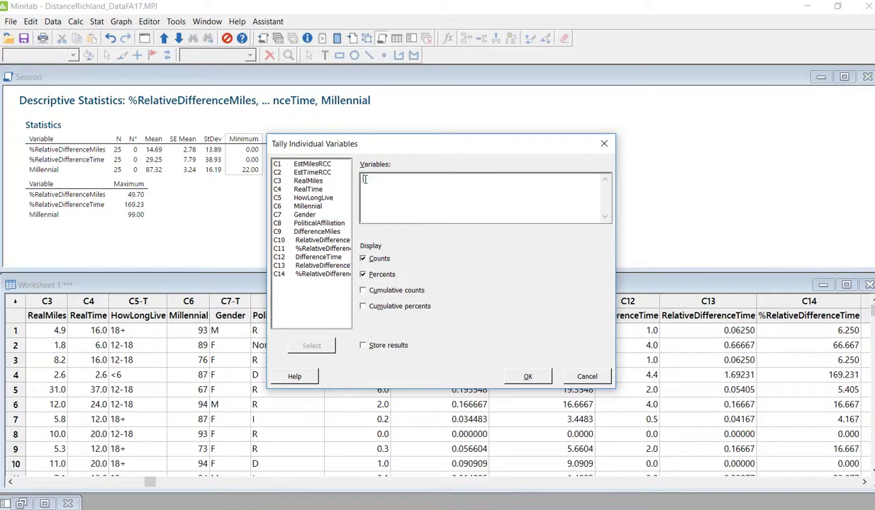
Step: Tally HowLongLive, Gender and PoliticalAffiliation with counts and percents
click(362, 274)
click(390, 192)
double_click(318, 200)
double_click(311, 216)
double_click(312, 223)
click(363, 275)
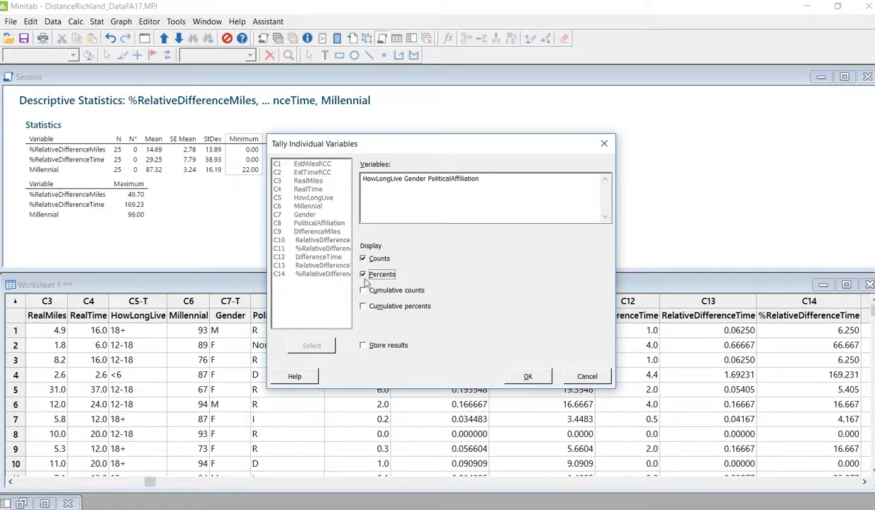
click(525, 376)
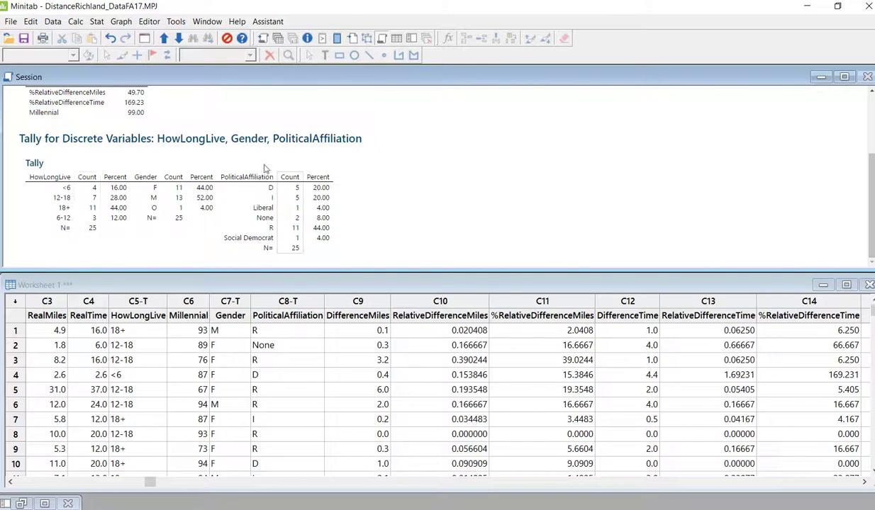
Step: Copy the tally output as a picture and switch to the Word report to review its sections
click(399, 139)
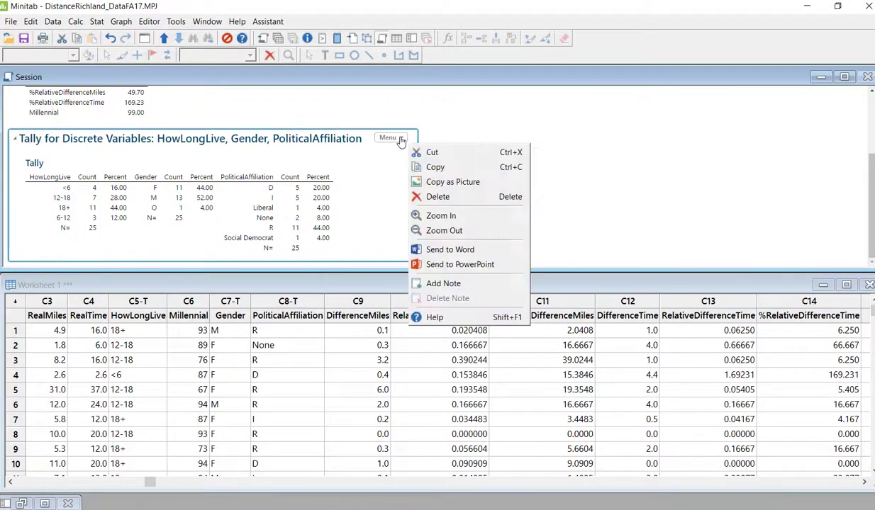
click(427, 181)
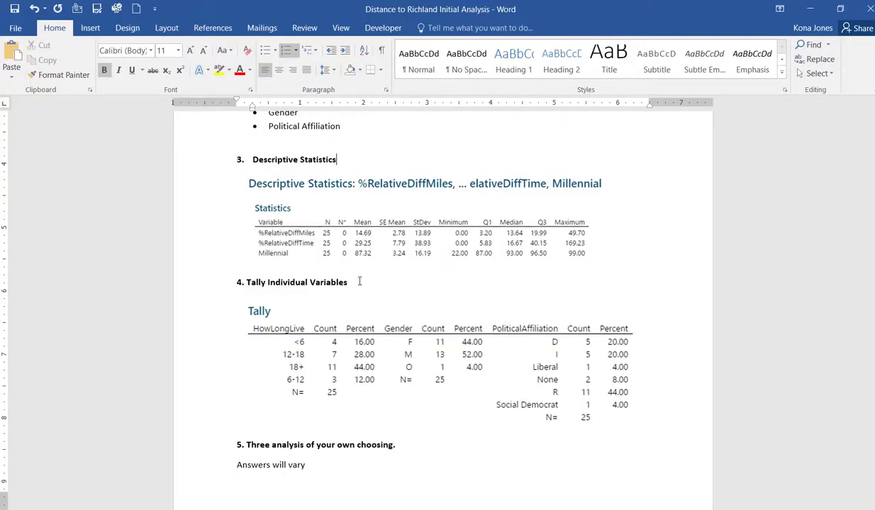
scroll(394, 423, up, 20)
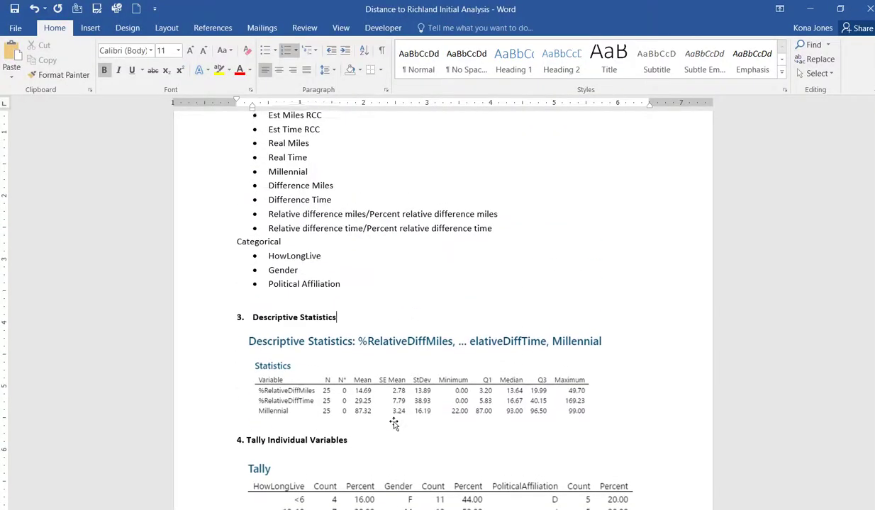
scroll(394, 422, up, 3)
scroll(394, 422, down, 15)
scroll(394, 422, down, 8)
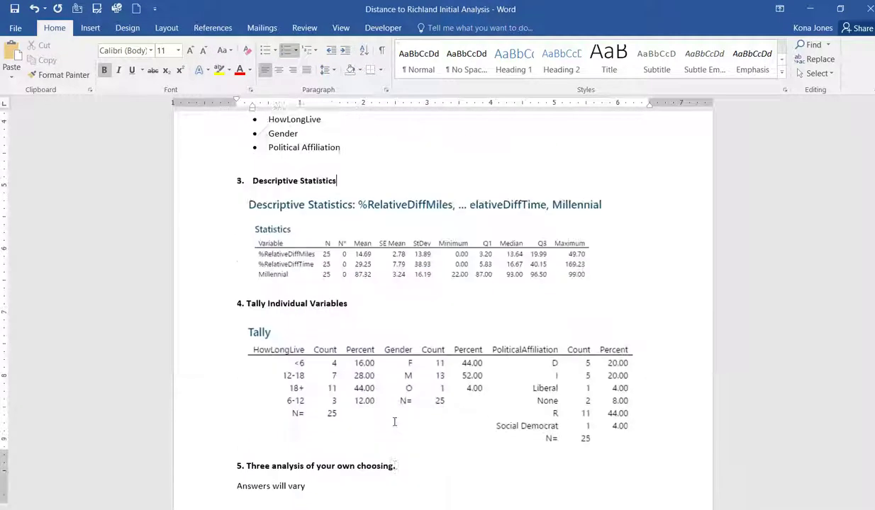